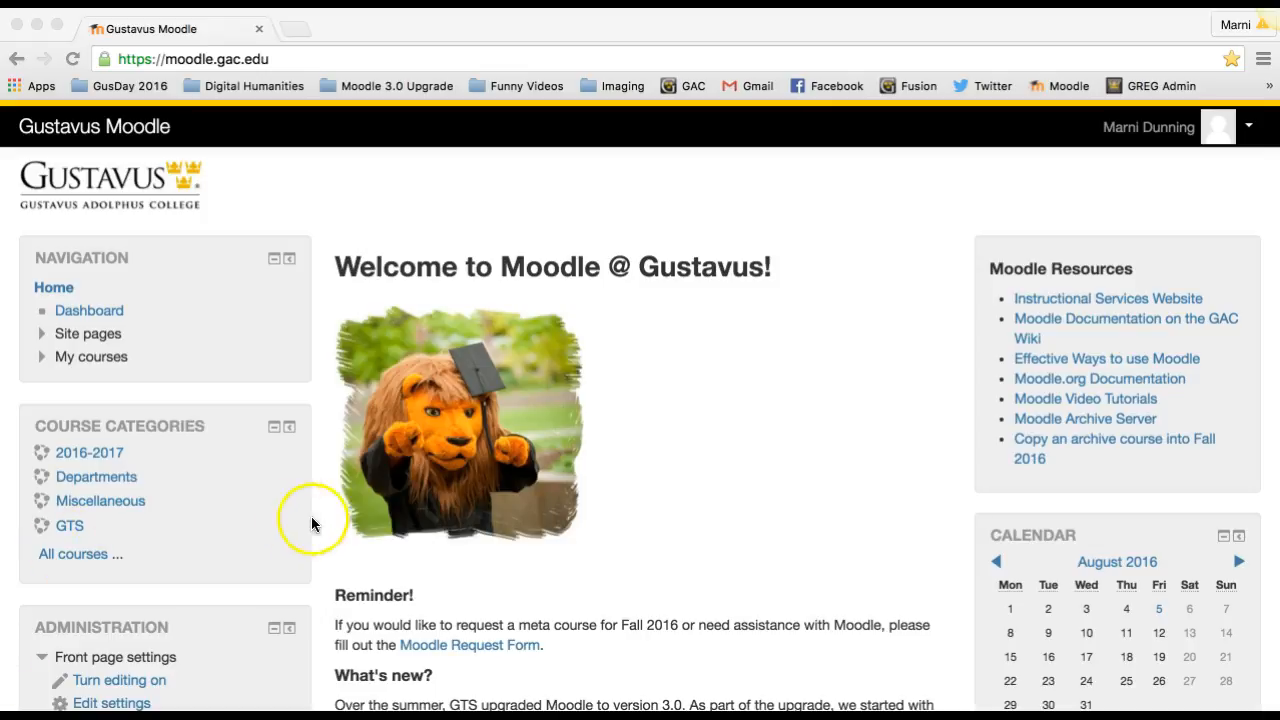
Open the Moodle Archive Server from the Moodle Resources links on the Gustavus Moodle front page
click(304, 60)
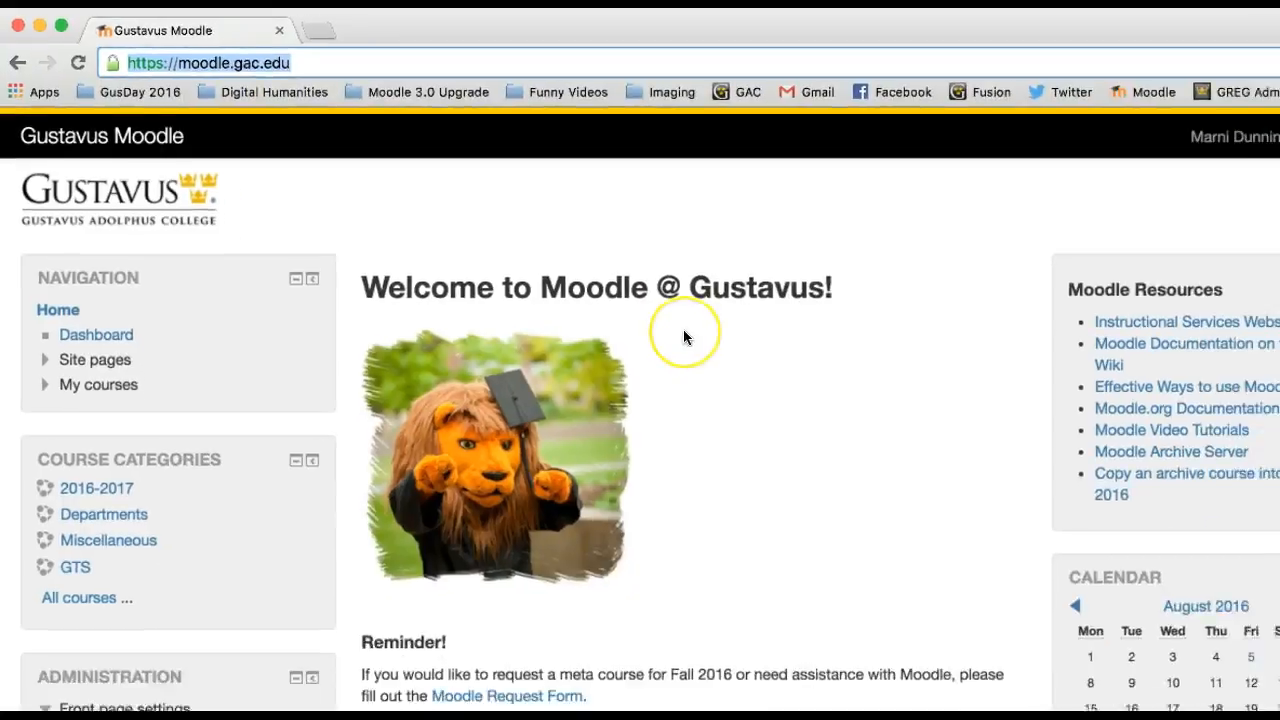
scroll(633, 310, down, 3)
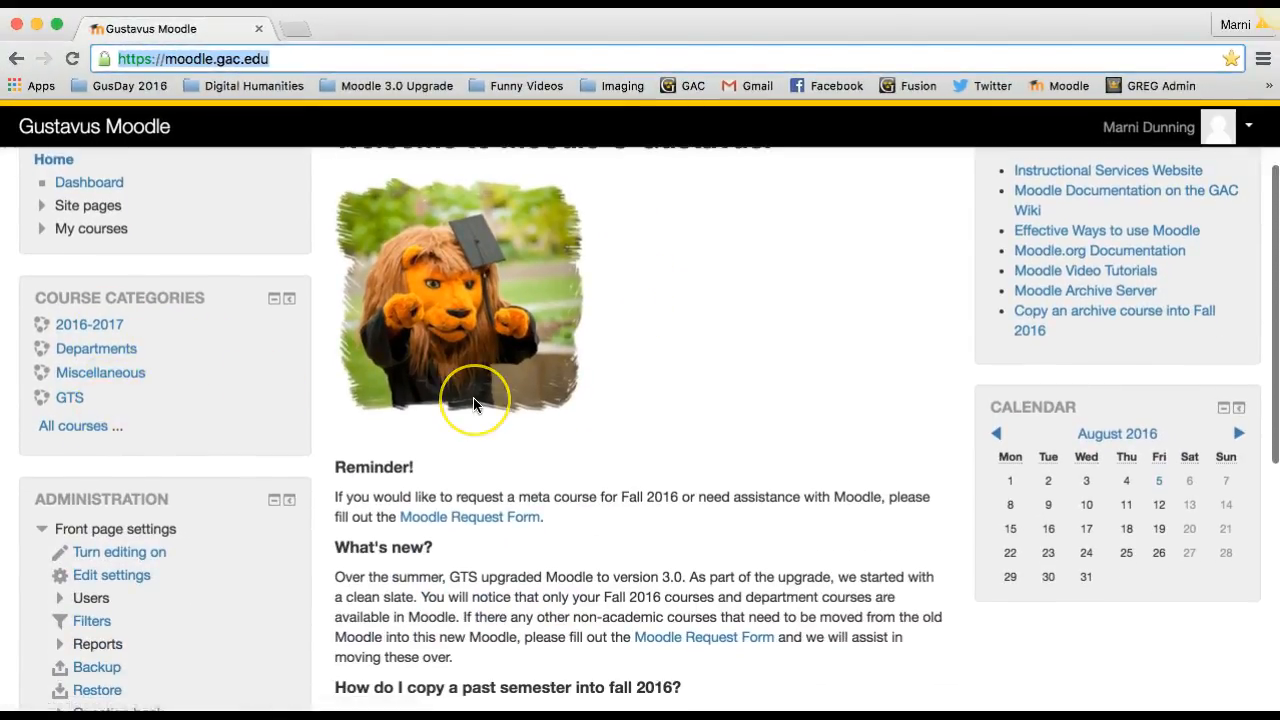
scroll(474, 403, down, 5)
scroll(474, 400, up, 8)
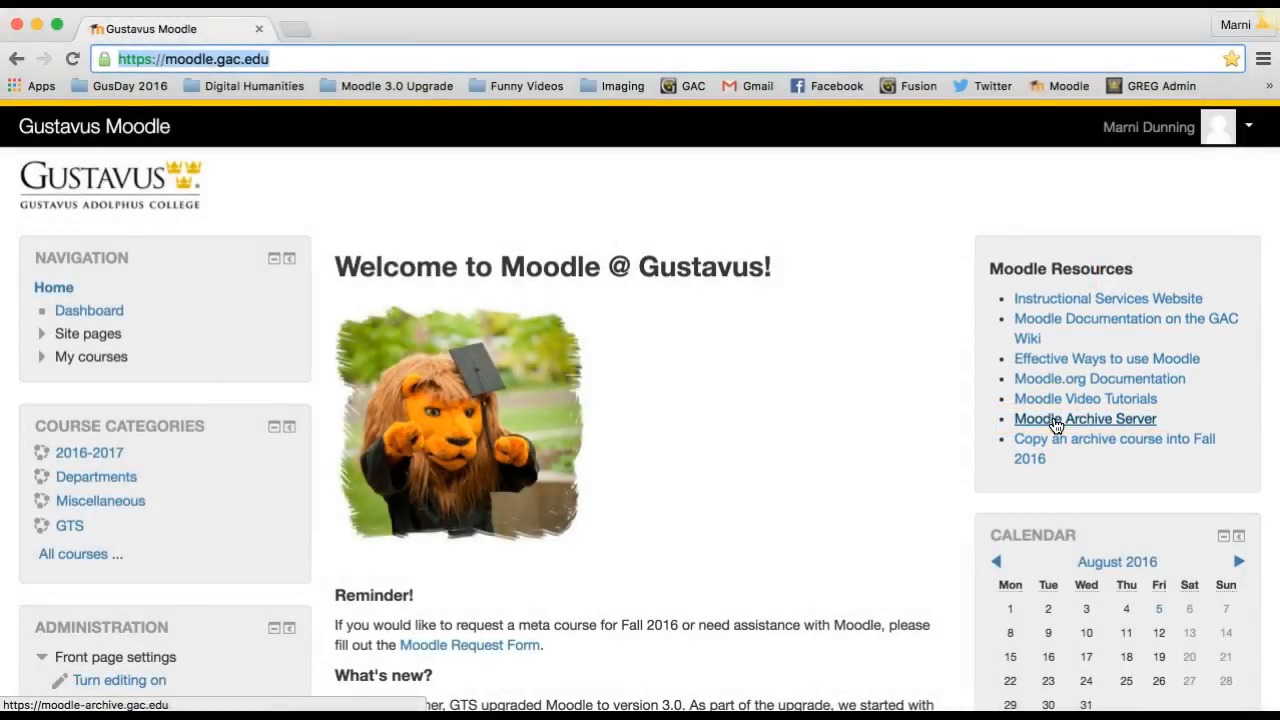
click(1055, 420)
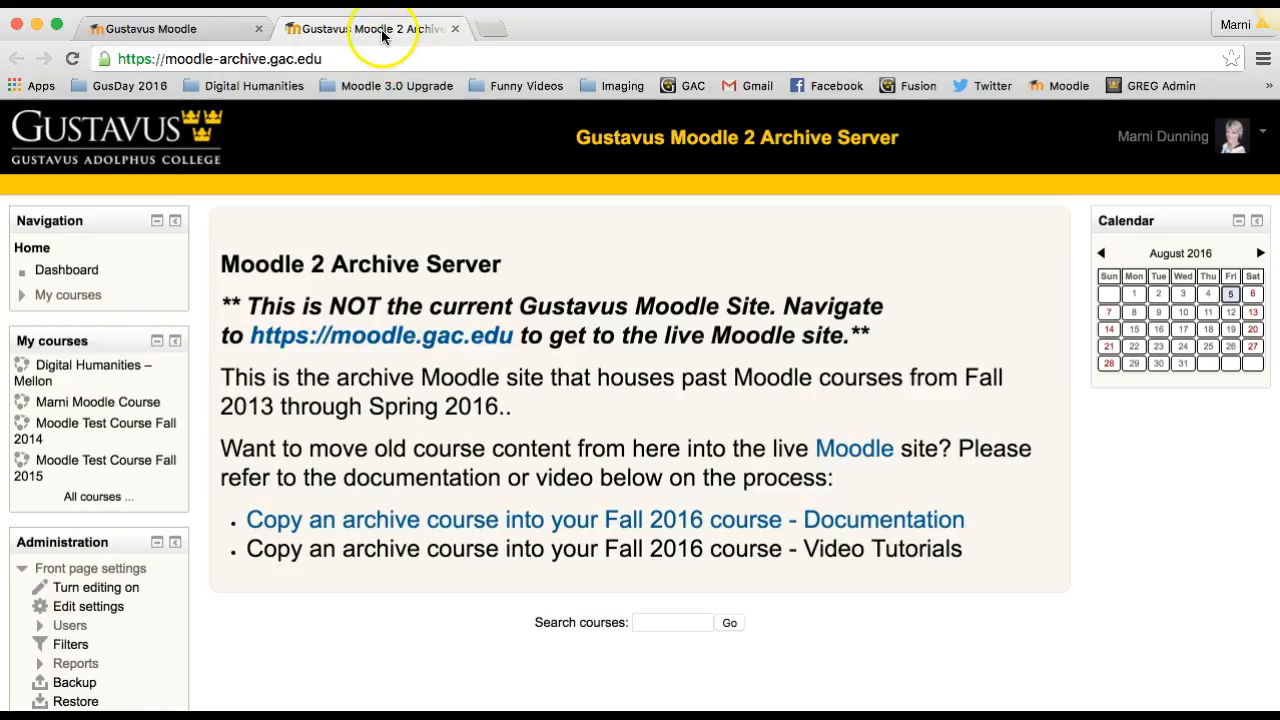
click(205, 30)
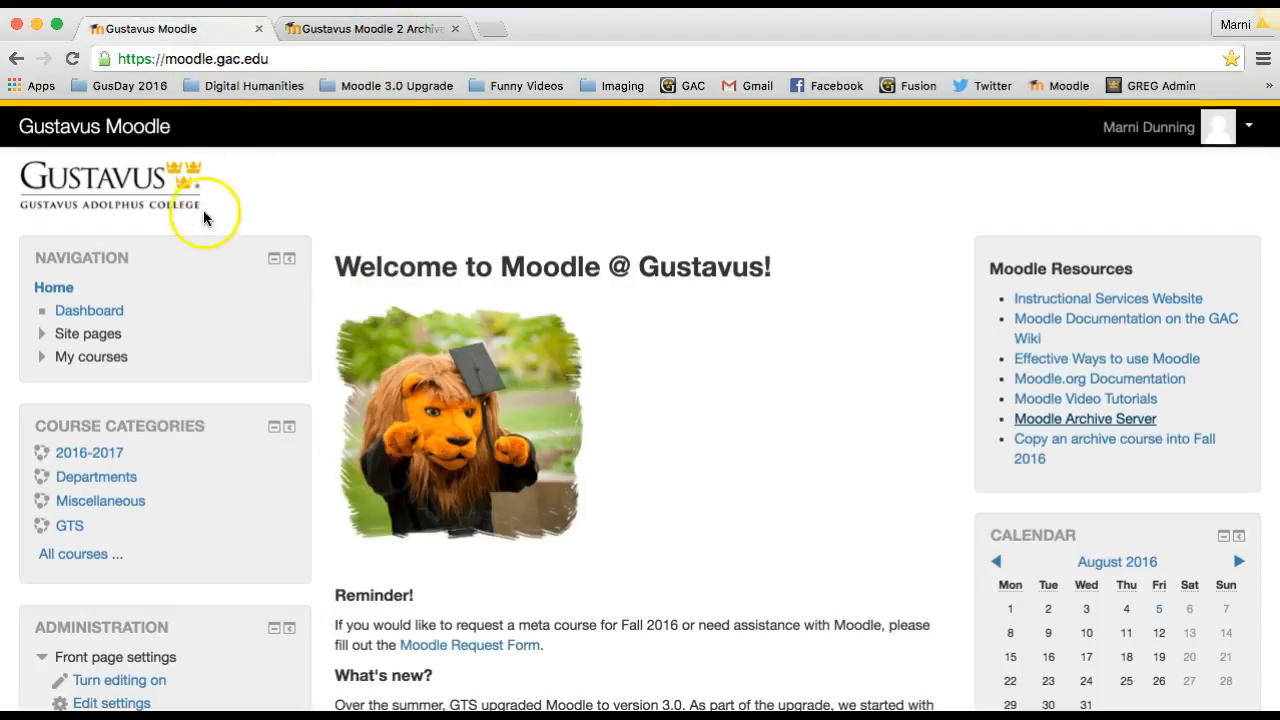
click(350, 30)
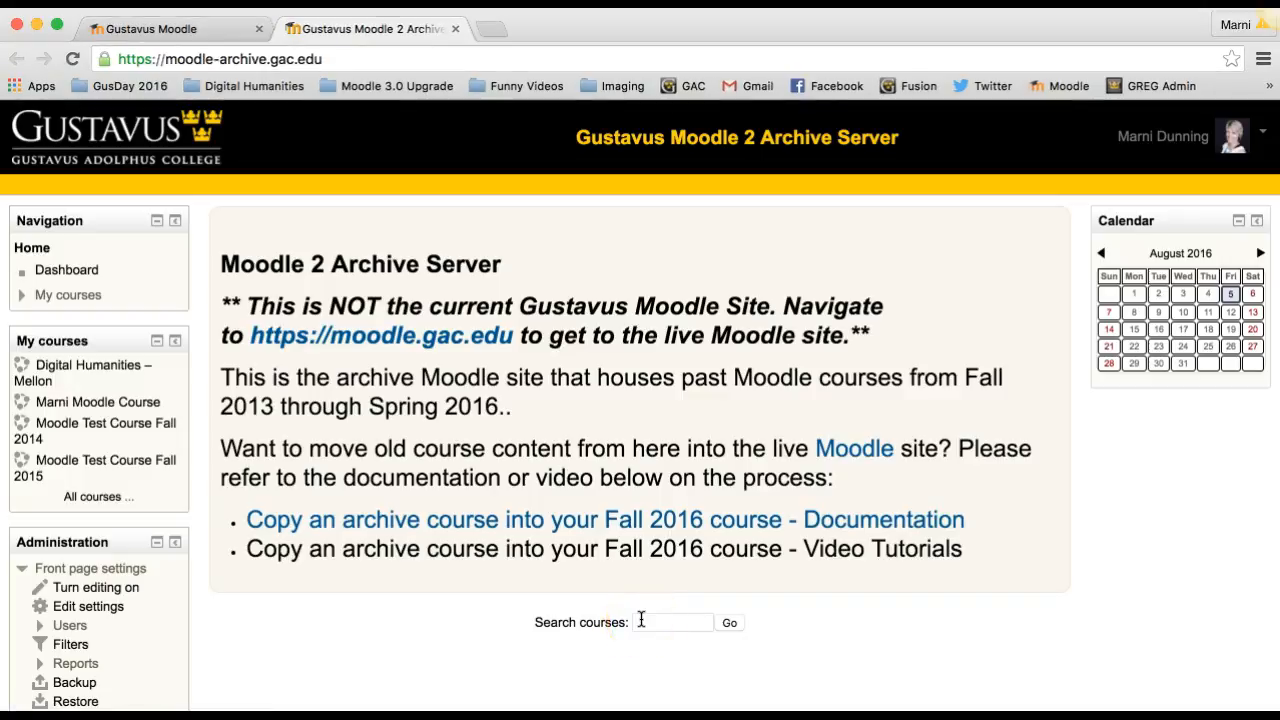
Open the archived course listed just below Digital Humanities – Mellon and start a backup of it
click(122, 404)
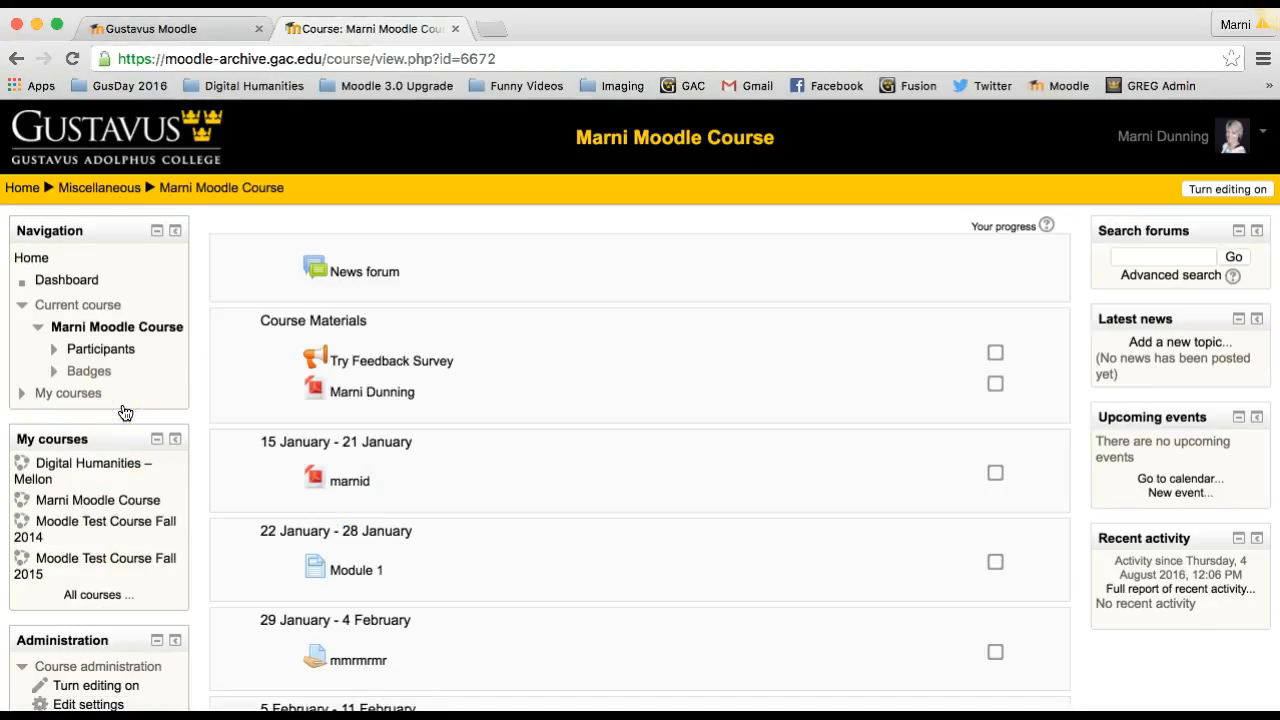
scroll(373, 372, down, 3)
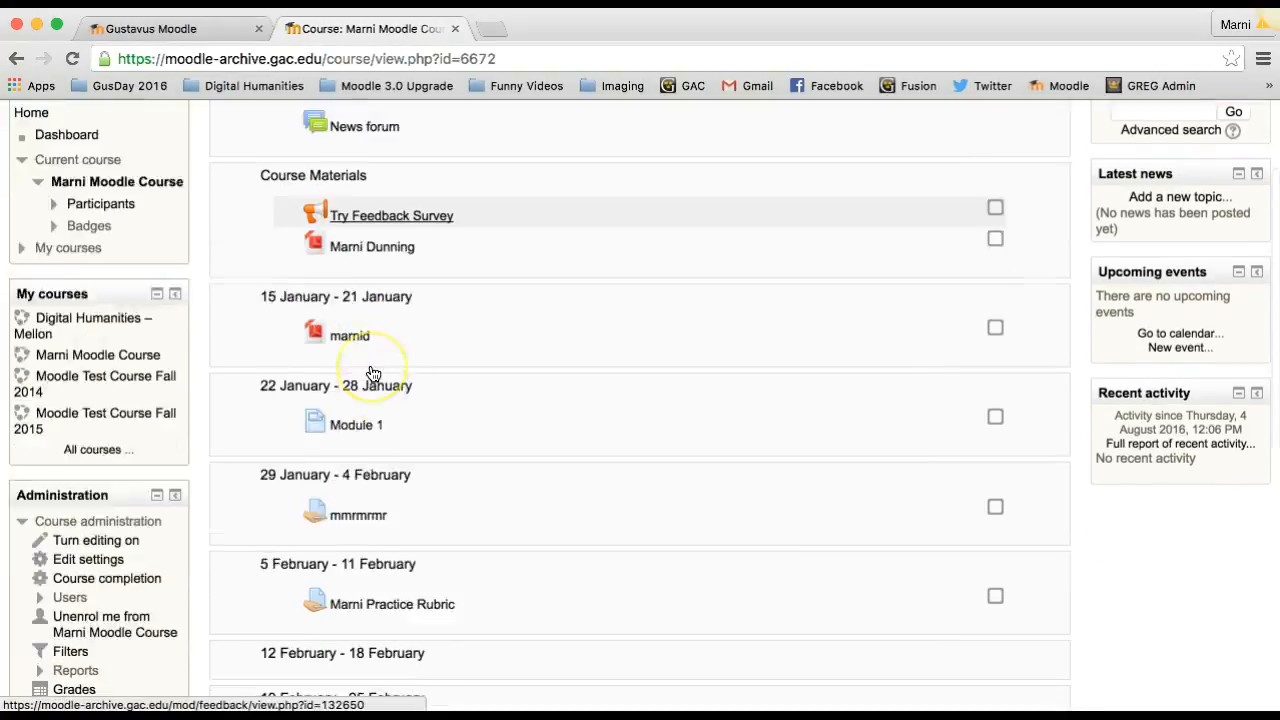
scroll(373, 373, up, 3)
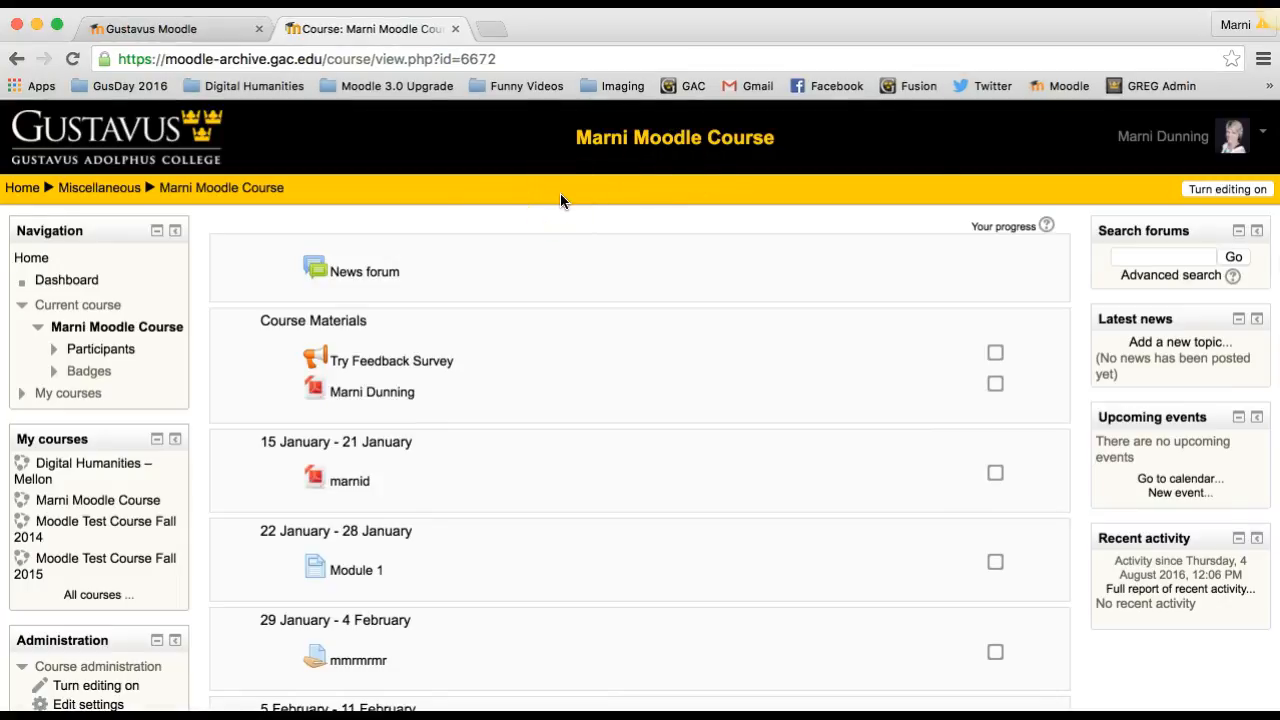
scroll(436, 238, down, 4)
scroll(140, 350, down, 2)
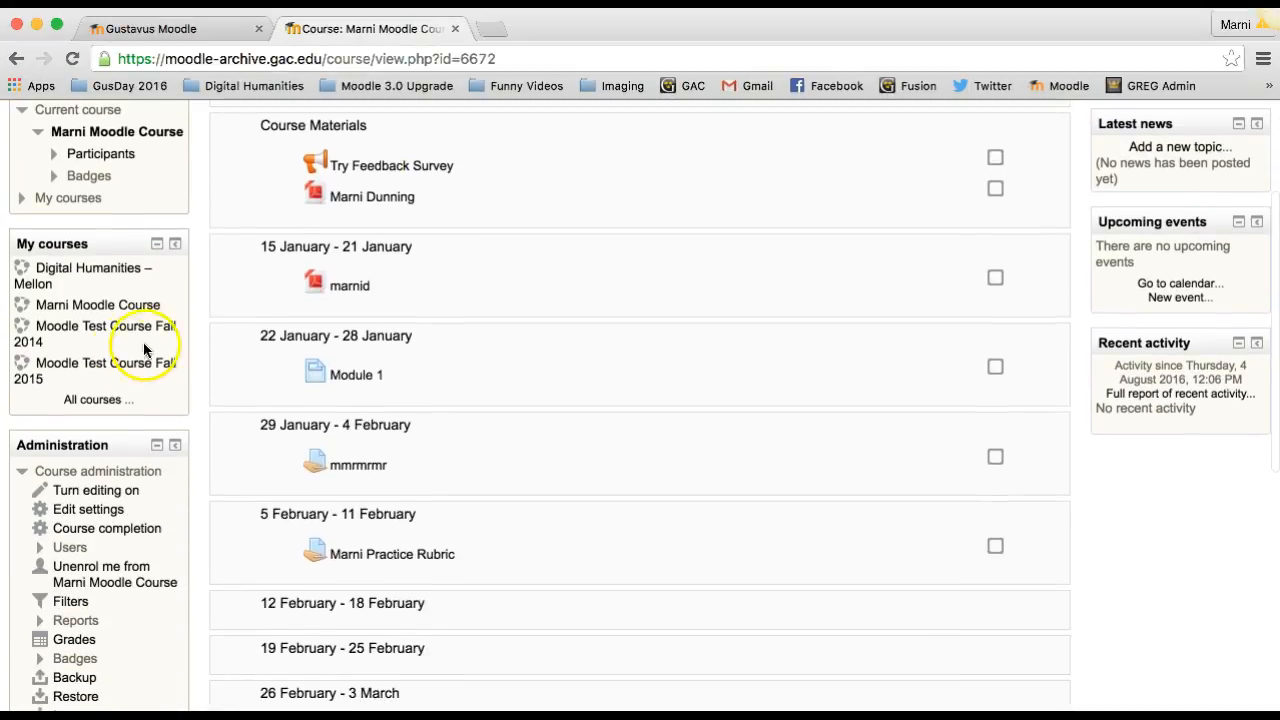
scroll(125, 356, down, 1)
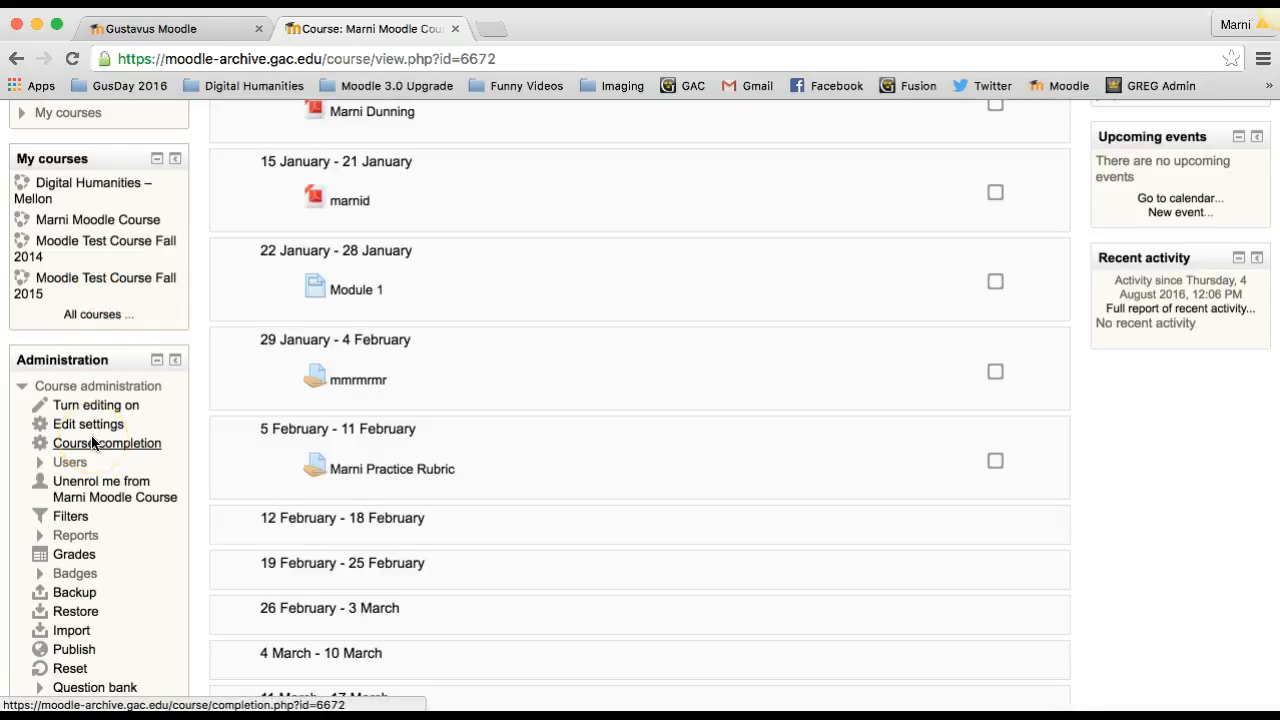
click(69, 596)
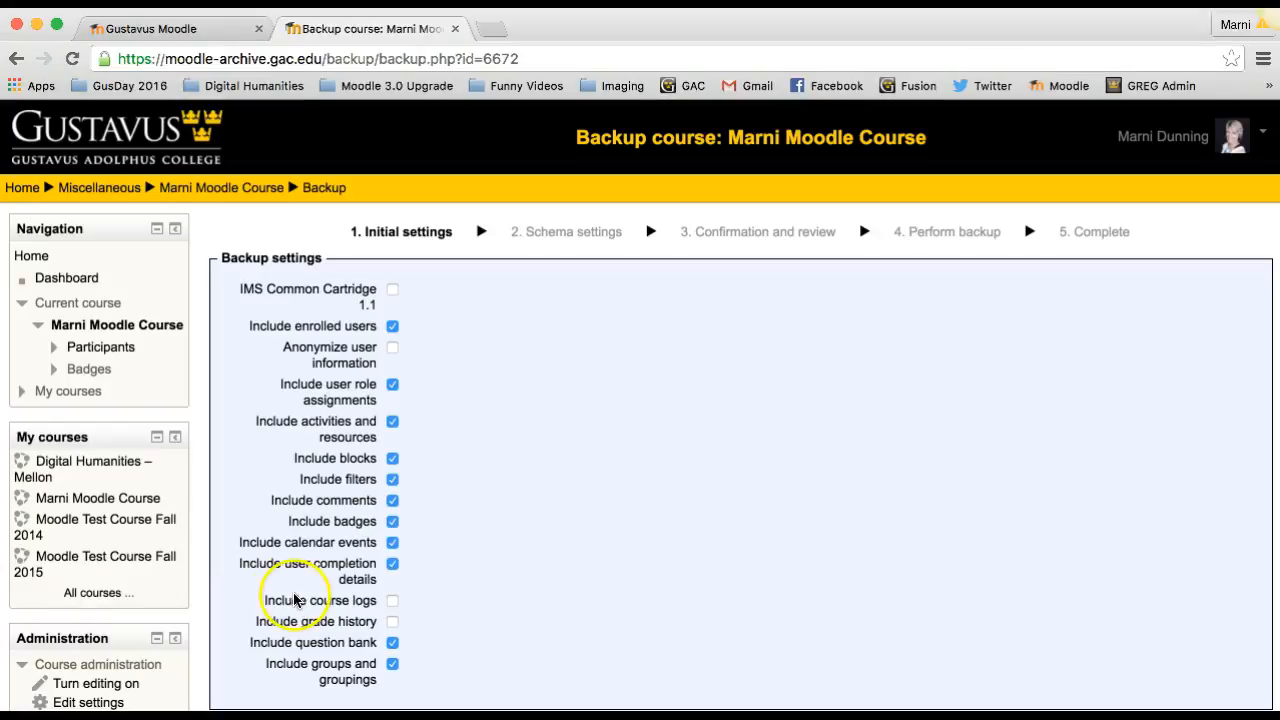
Create the course backup with the default settings, skipping straight to the final step, and continue to the backup file list
scroll(508, 492, down, 2)
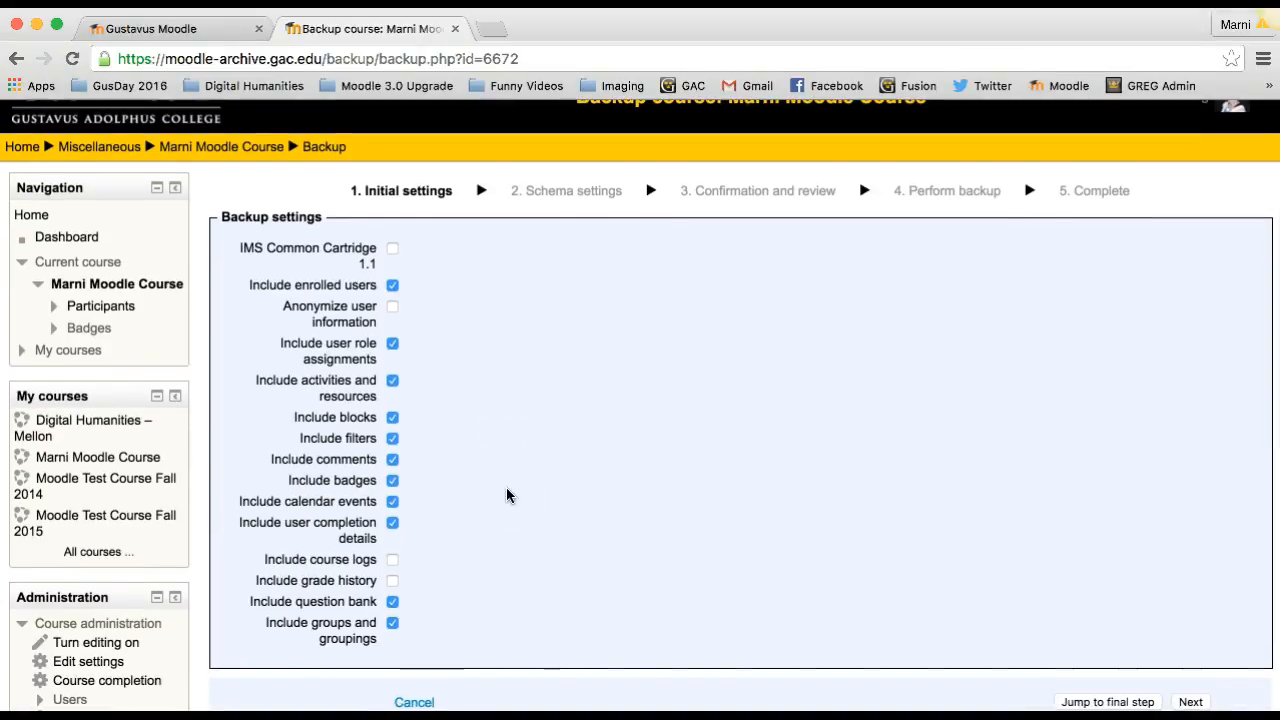
scroll(507, 495, up, 1)
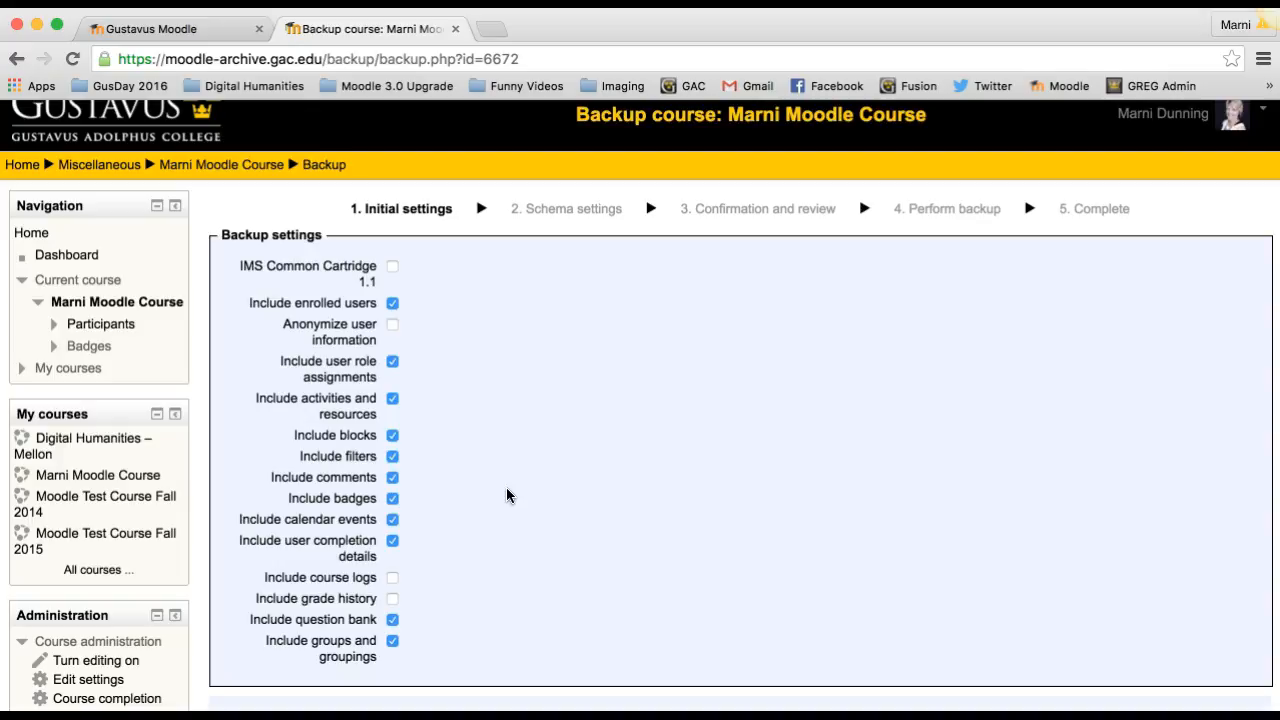
scroll(766, 363, up, 1)
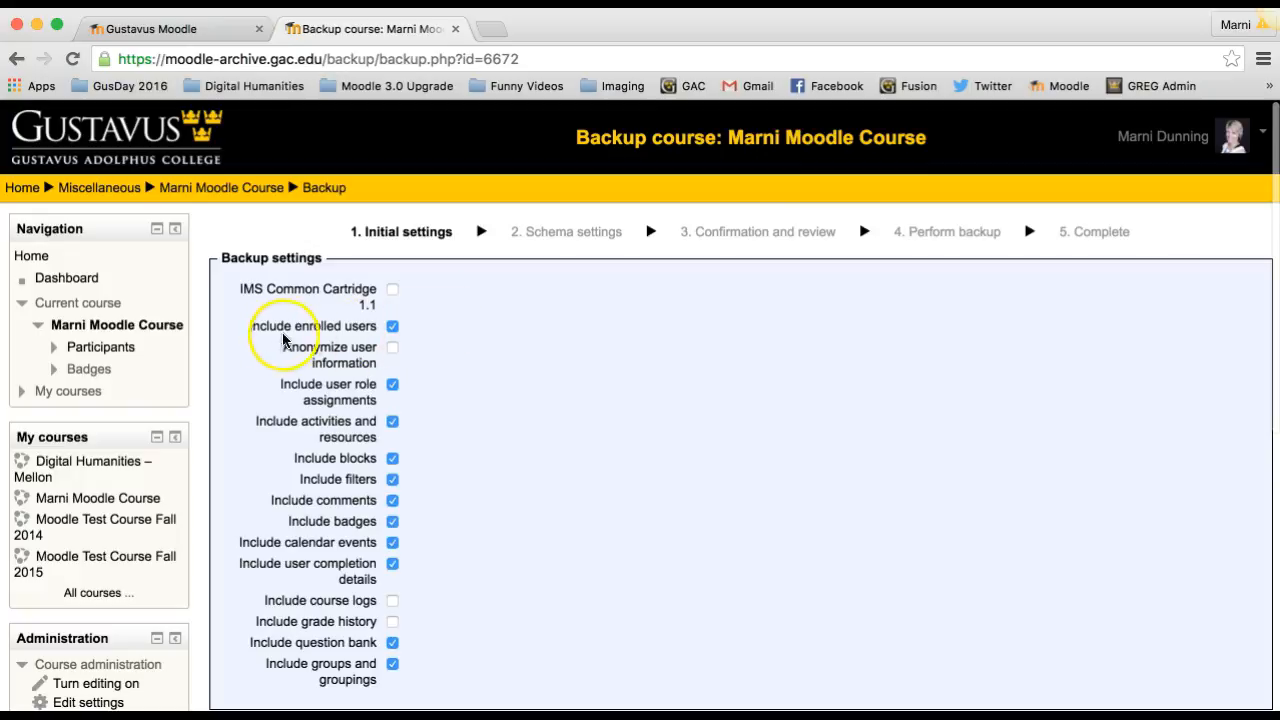
click(392, 327)
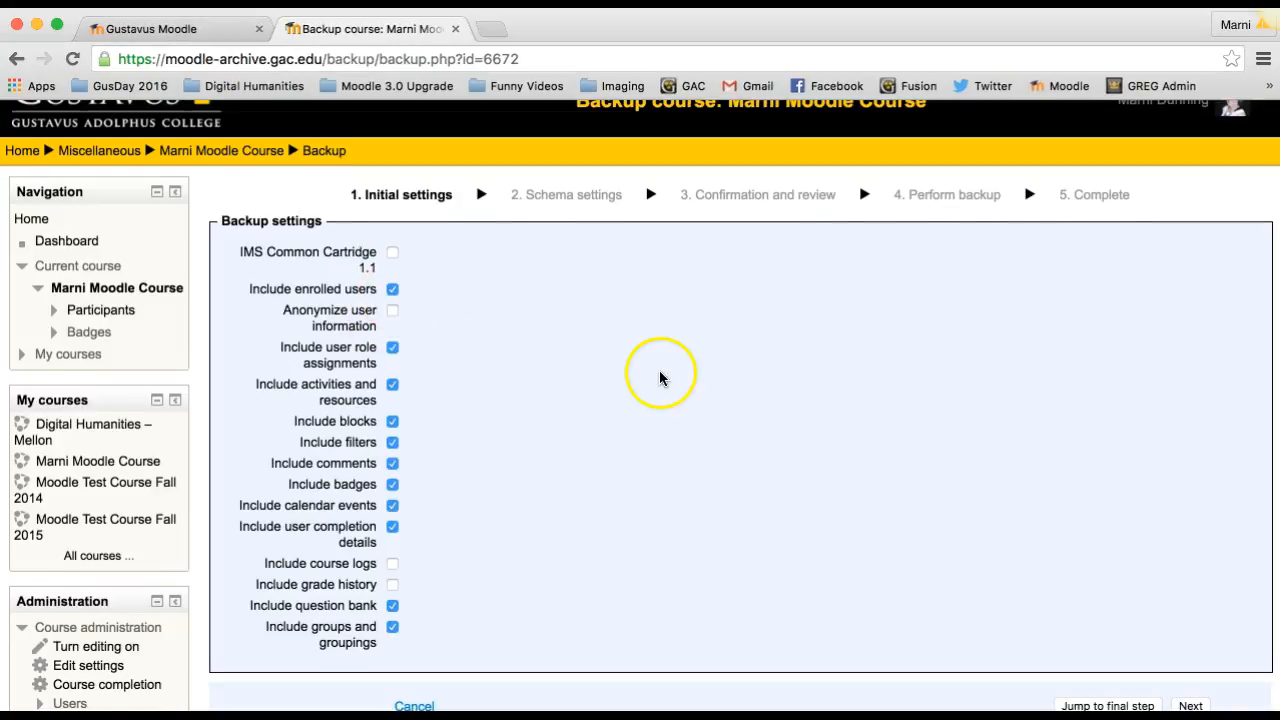
scroll(660, 374, down, 3)
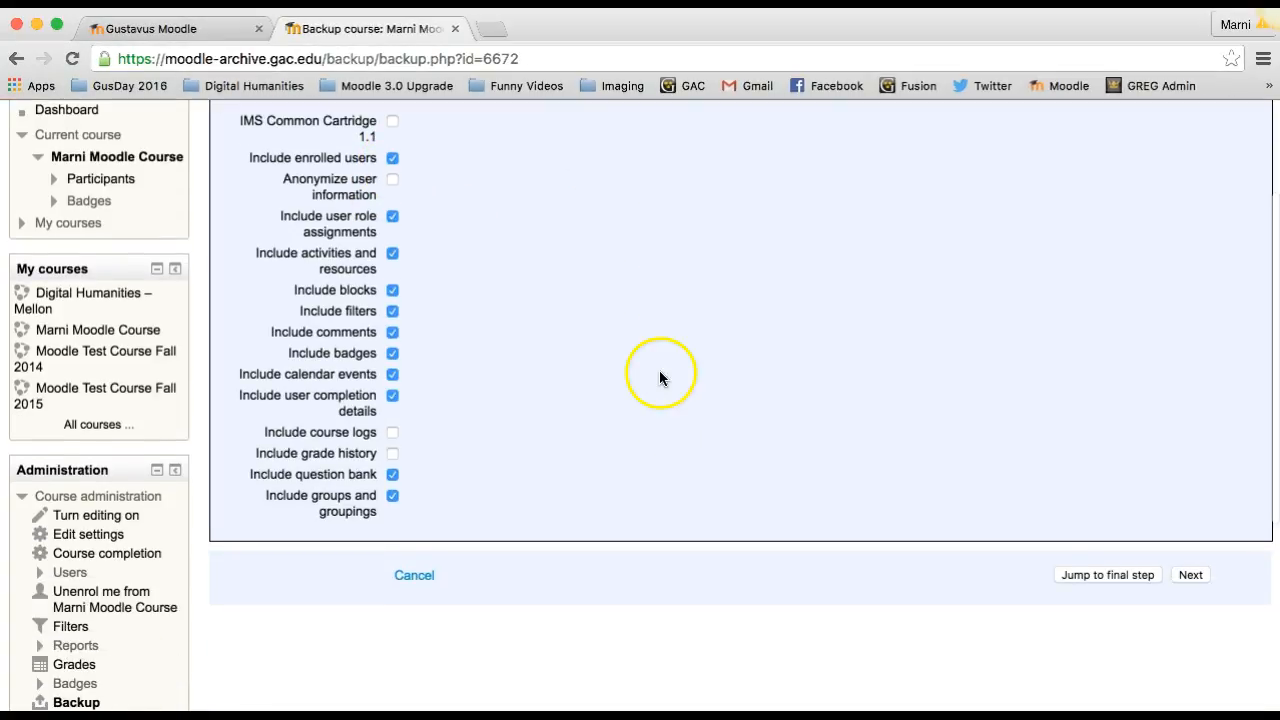
click(1108, 576)
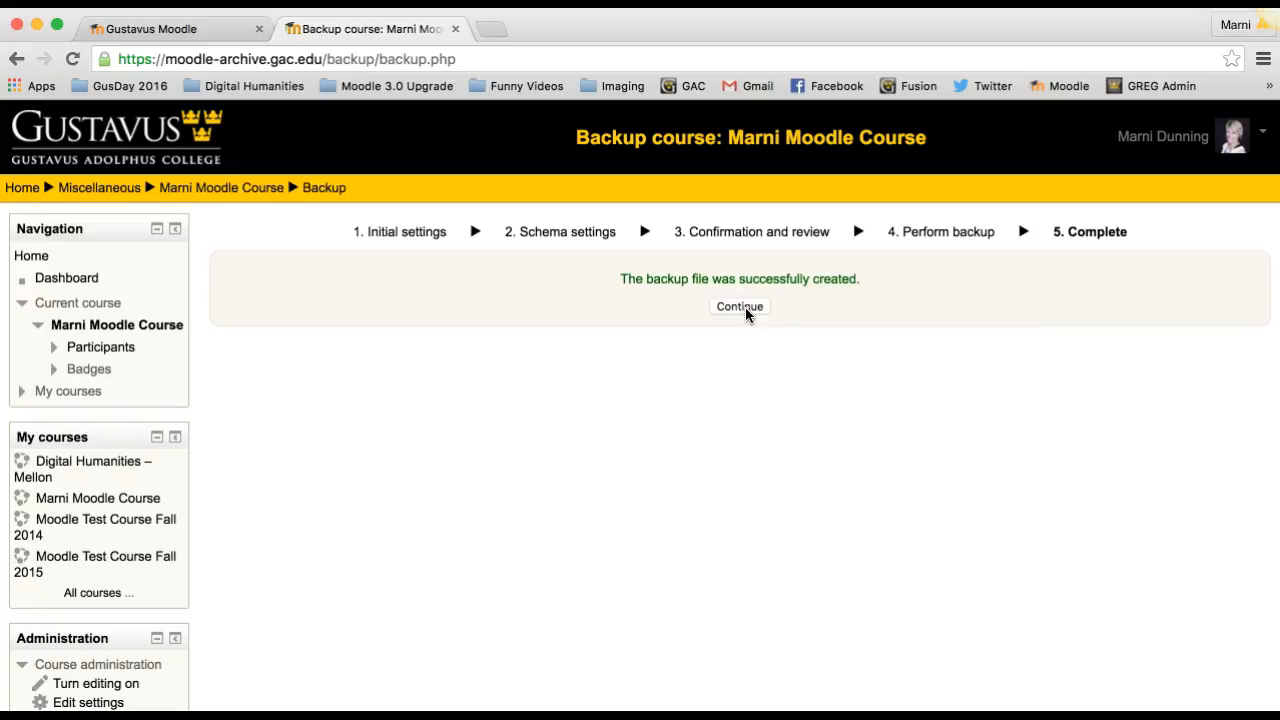
click(740, 306)
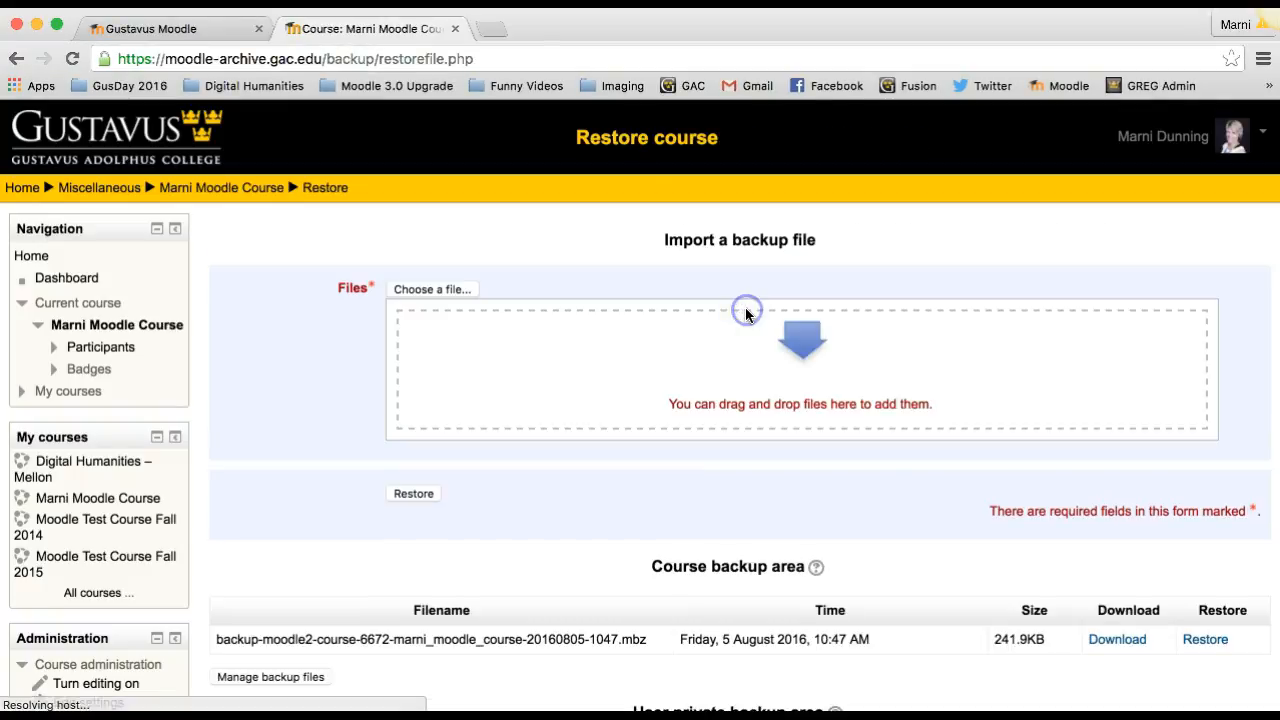
Download the new .mbz backup file from the course backup area
scroll(745, 312, down, 3)
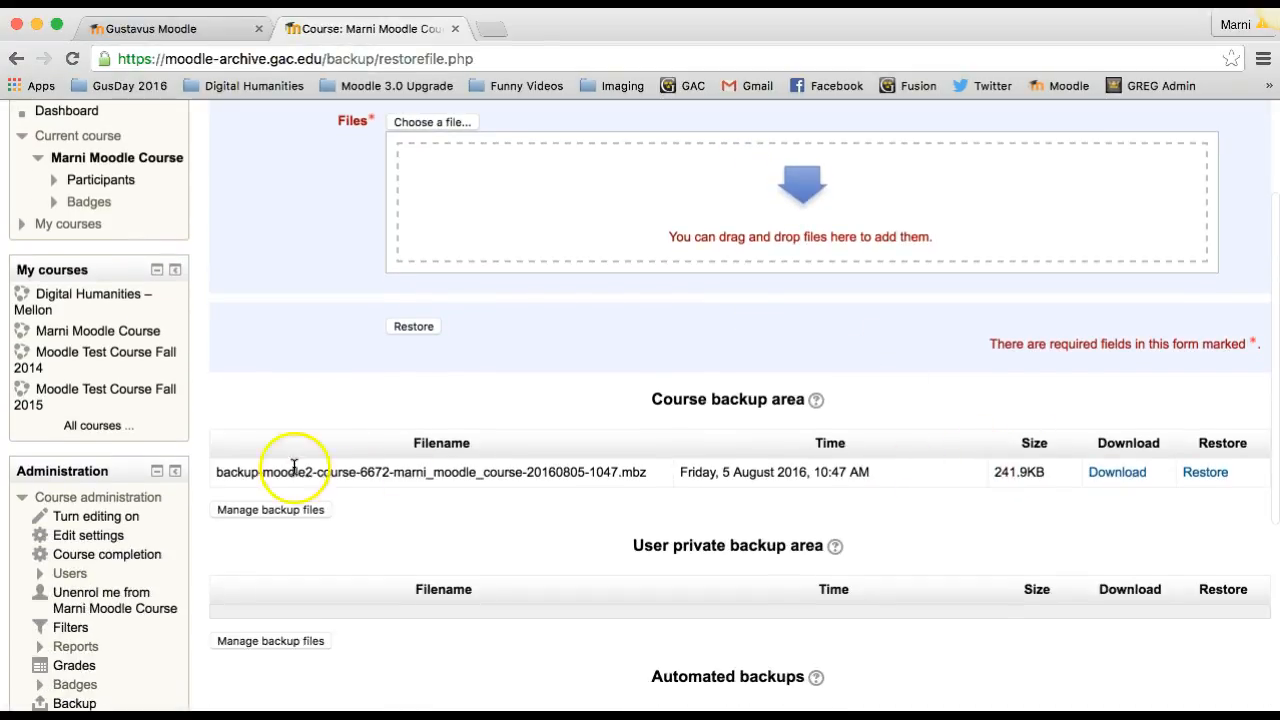
click(1008, 480)
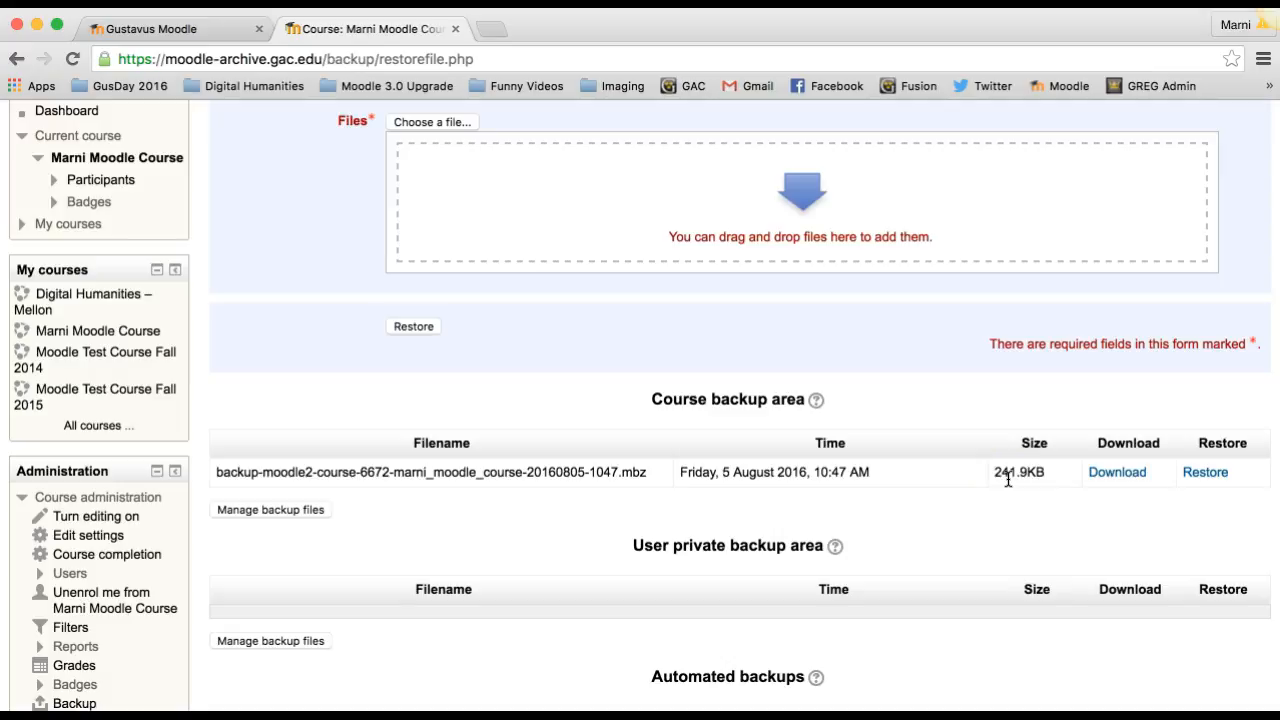
click(1125, 476)
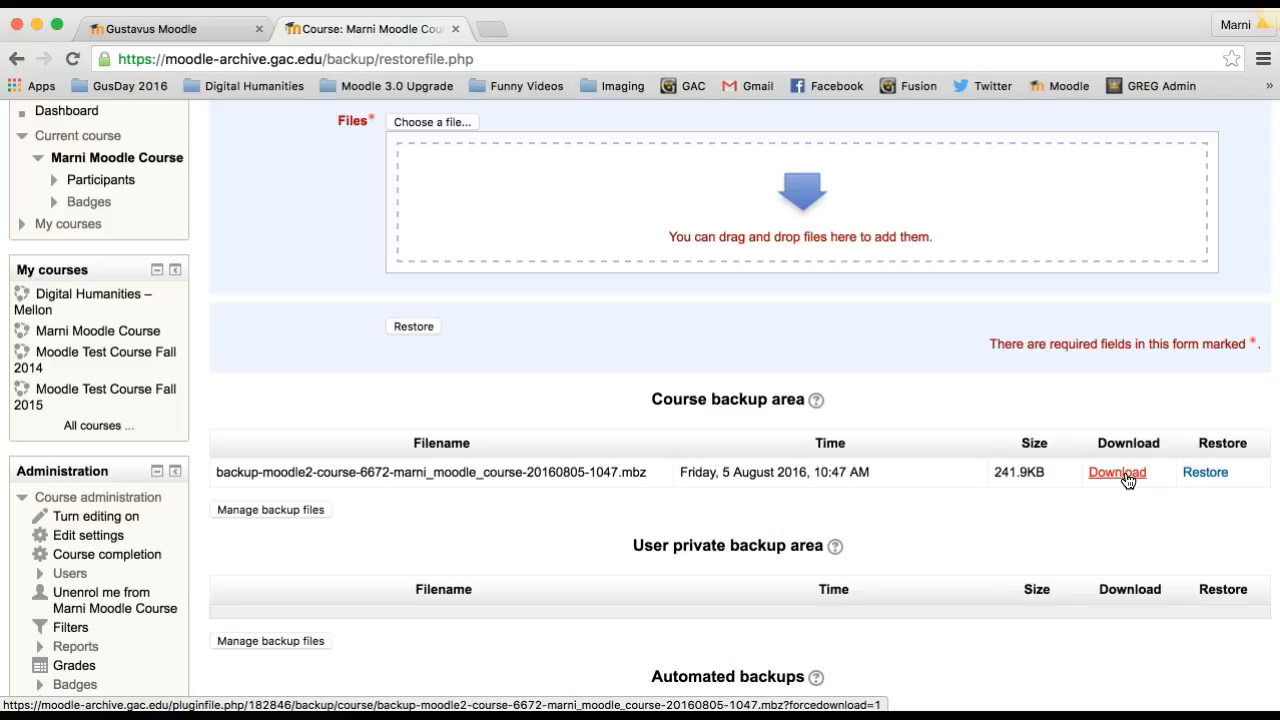
Delete the backup file from the course backup area on the archive server and save the changes
click(269, 509)
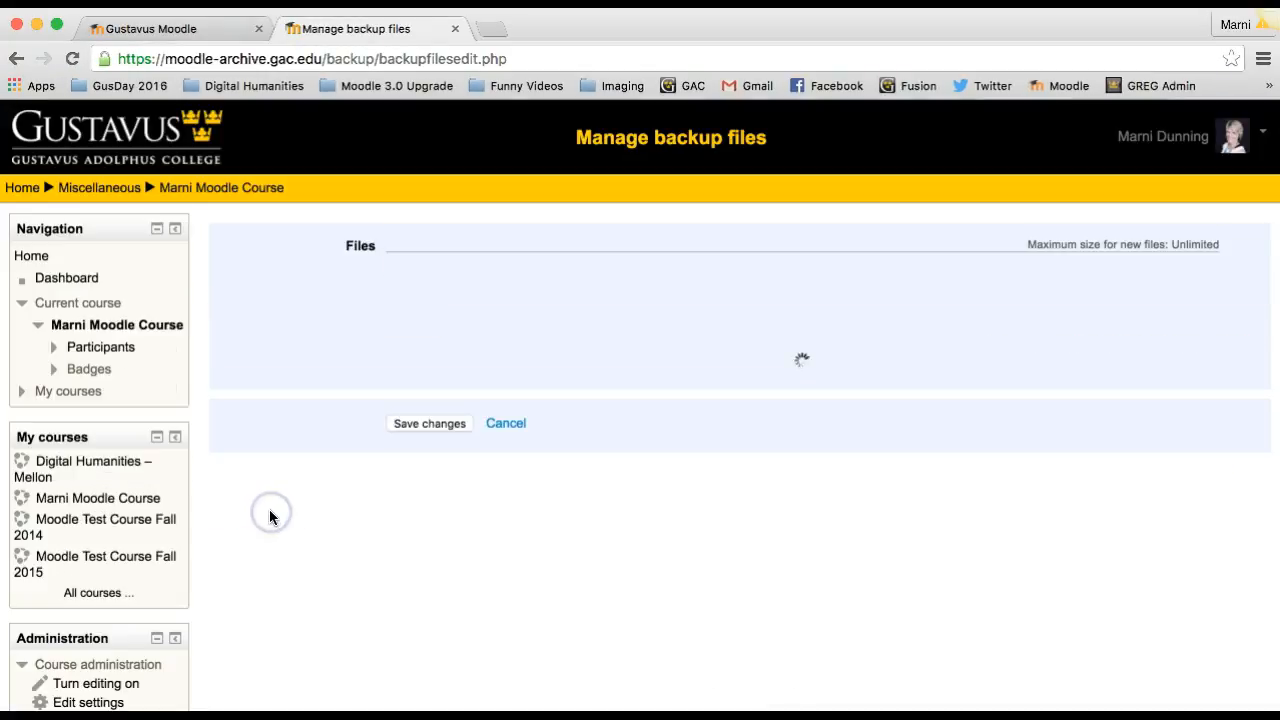
click(456, 388)
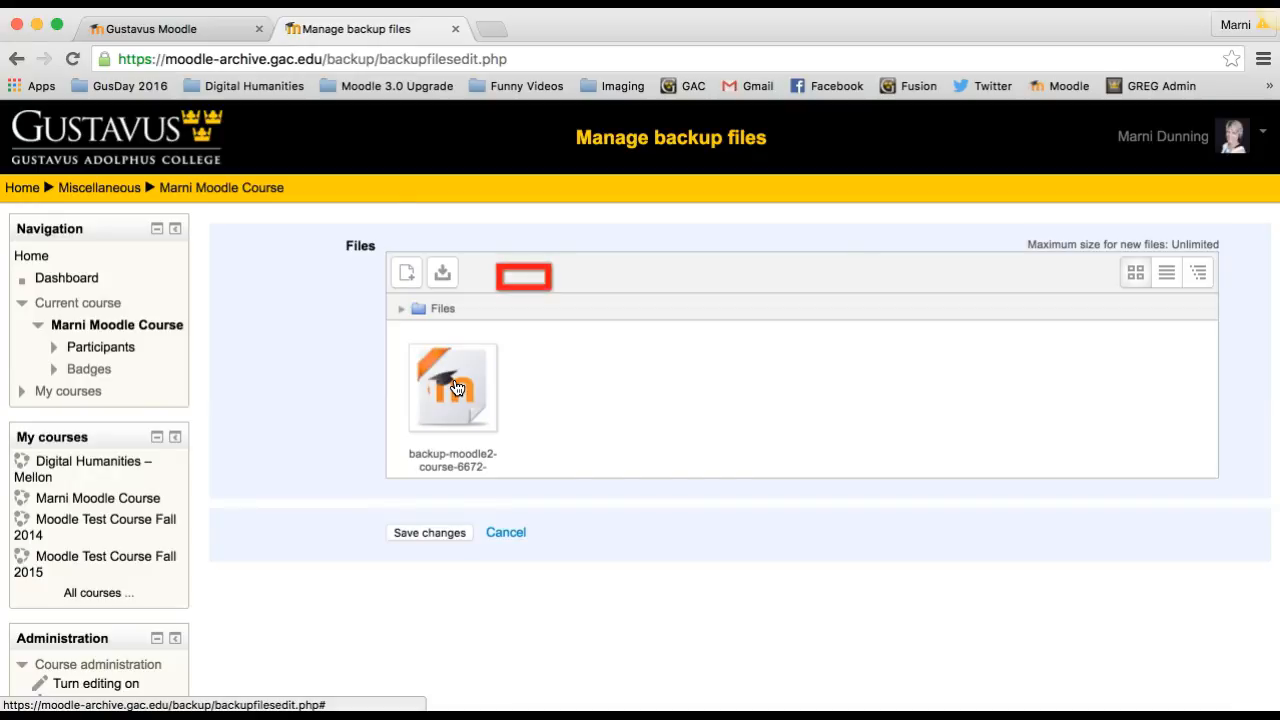
click(455, 386)
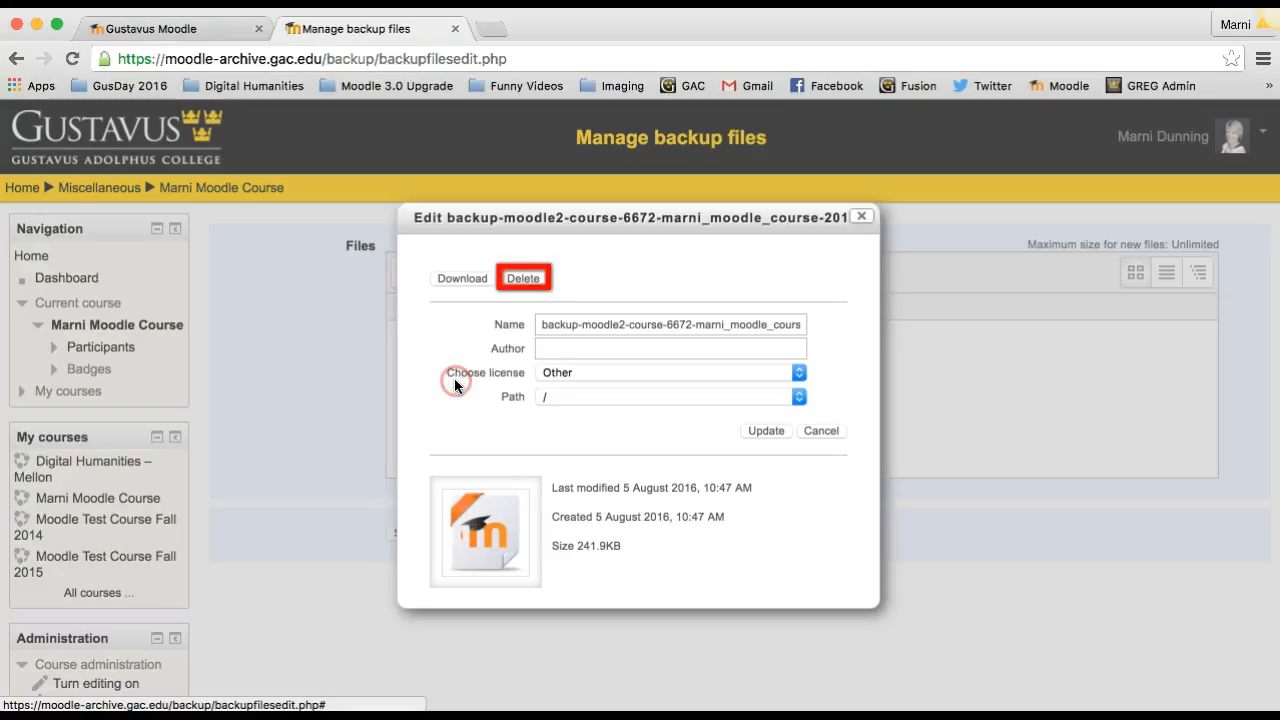
click(526, 280)
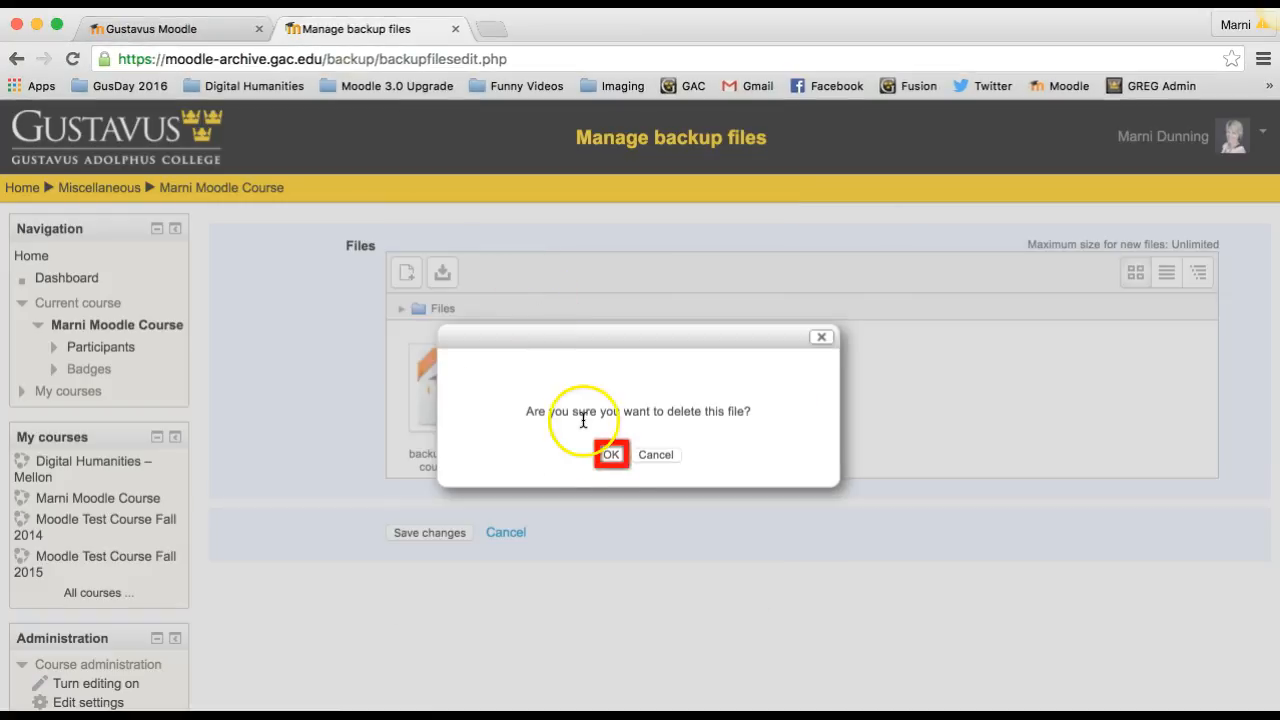
click(610, 455)
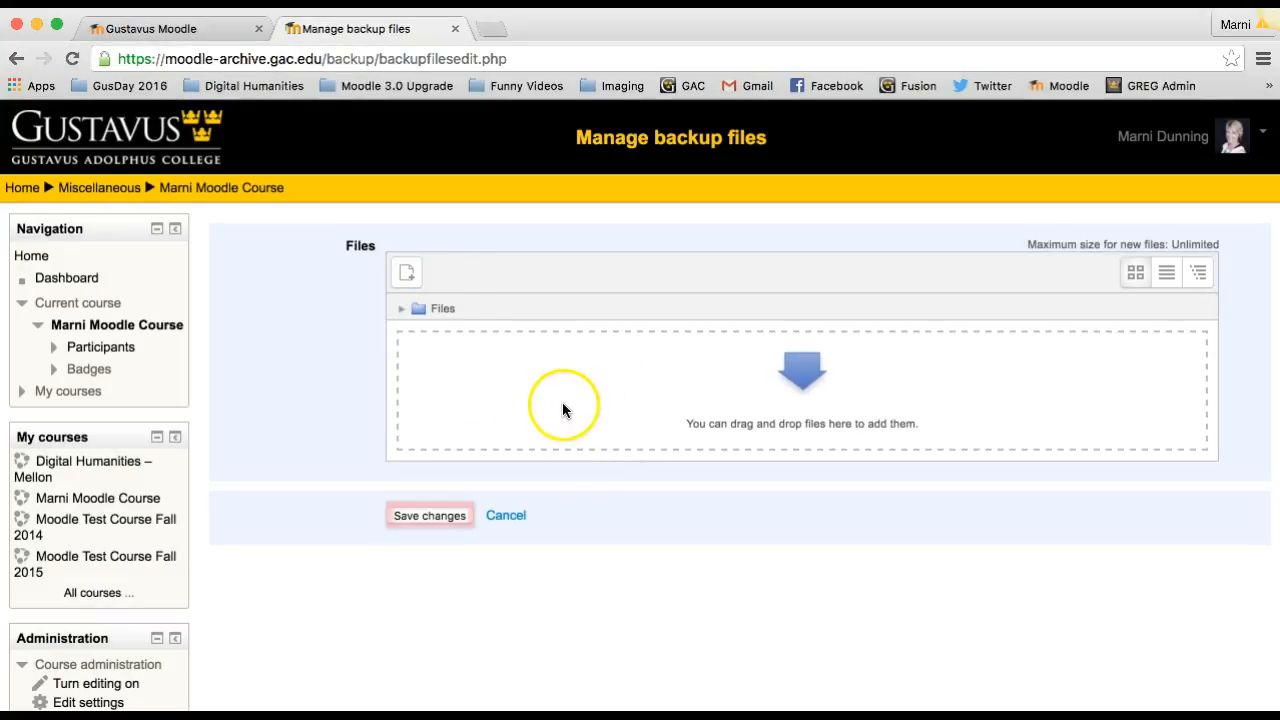
click(442, 518)
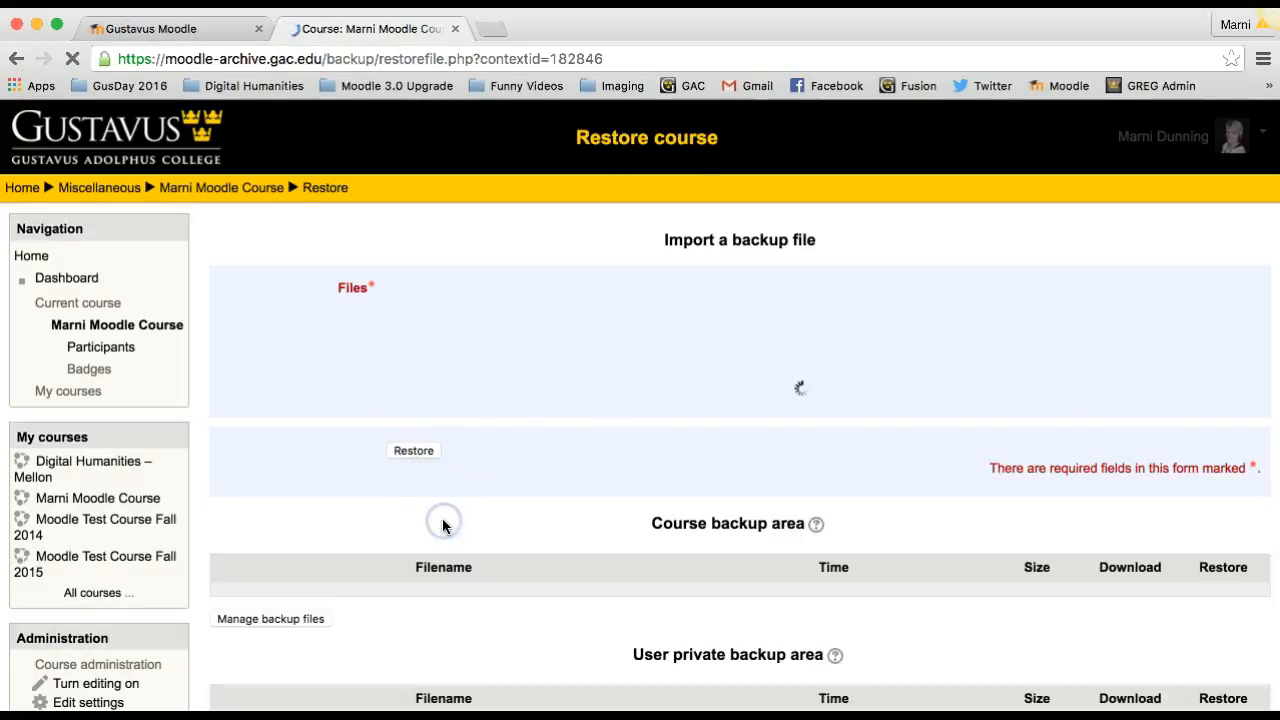
scroll(522, 540, down, 2)
scroll(528, 548, down, 1)
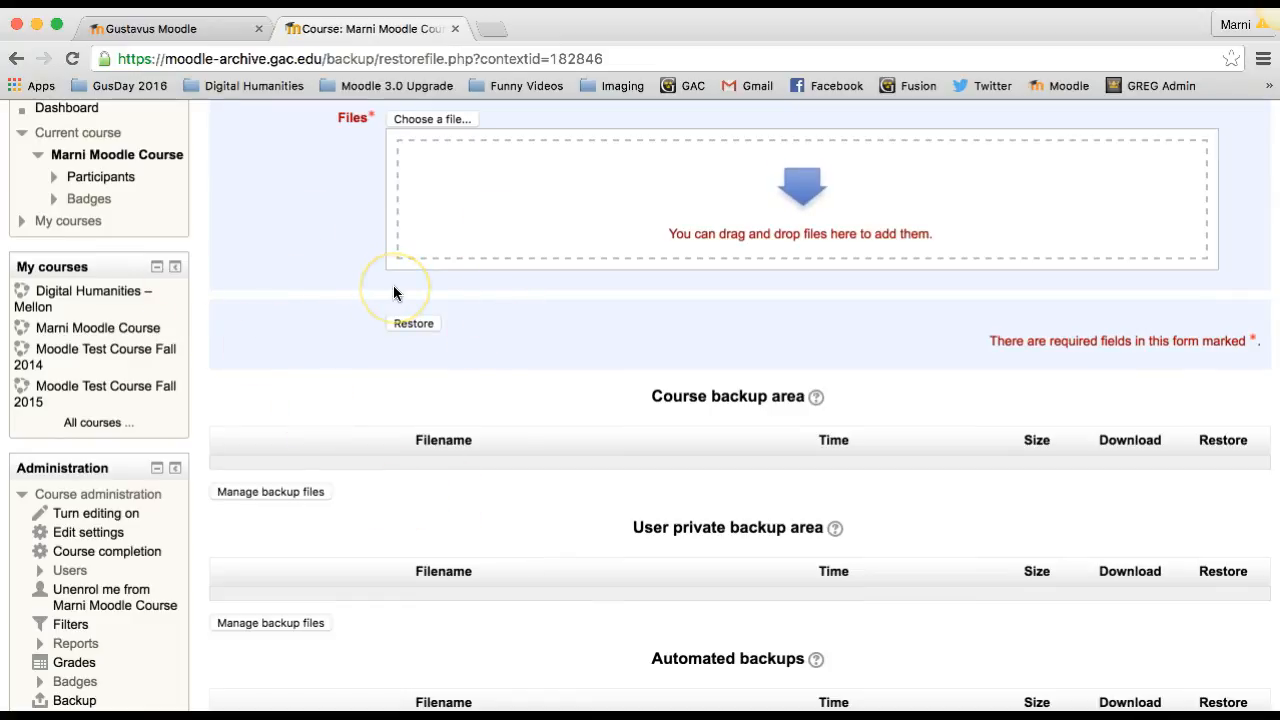
scroll(389, 290, up, 3)
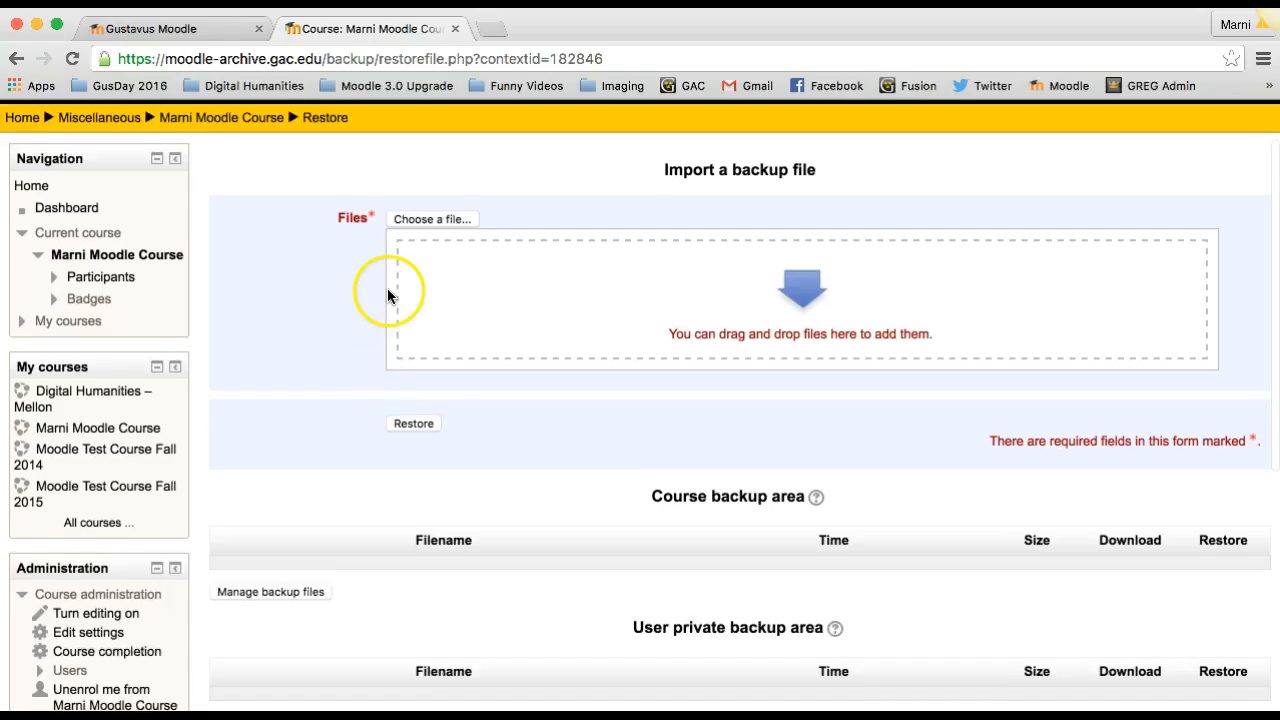
Return to the archived course's main page and look over its contents
click(265, 192)
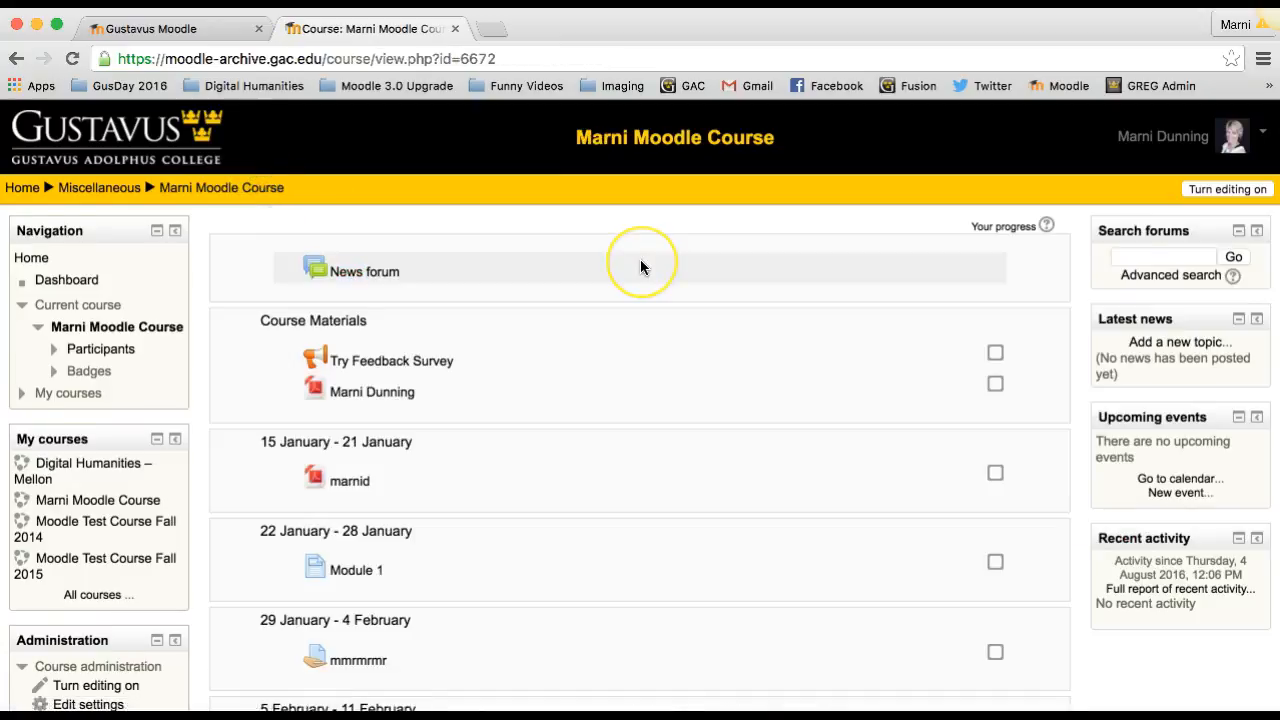
scroll(640, 266, down, 4)
scroll(640, 266, up, 3)
scroll(642, 267, up, 1)
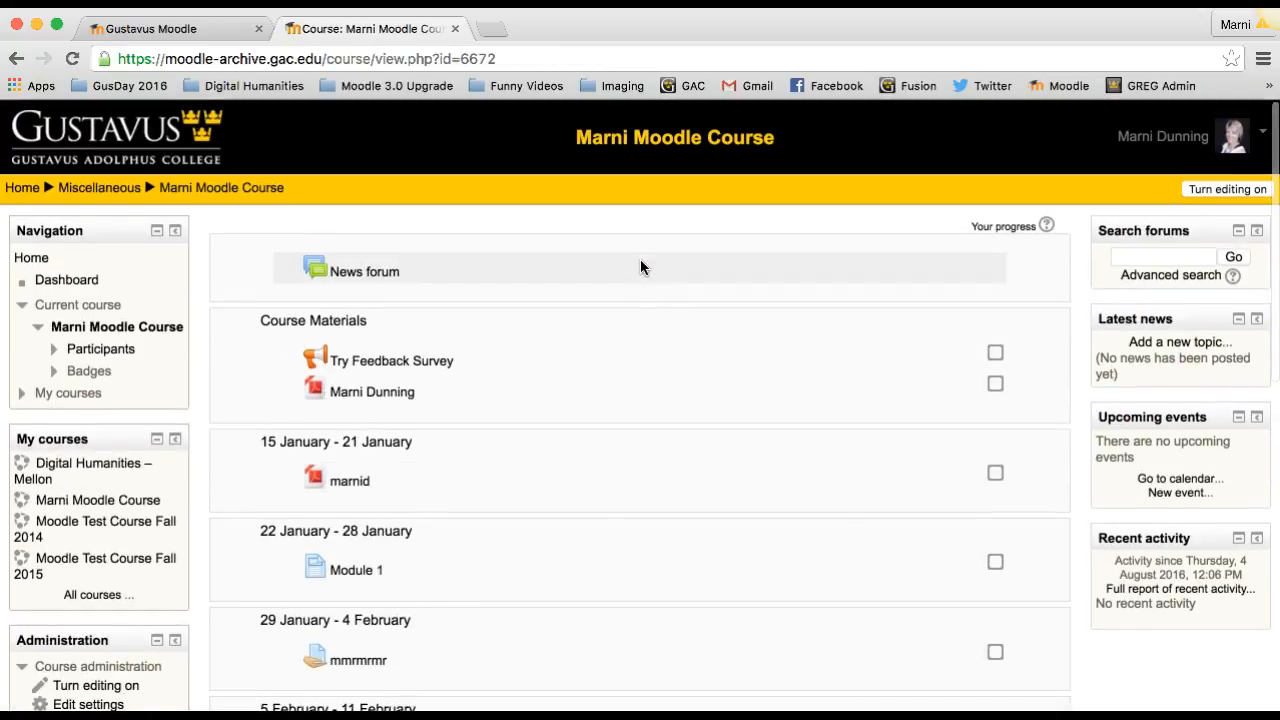
Switch to the live Moodle site, search its courses for the destination course by name, and open it
click(176, 32)
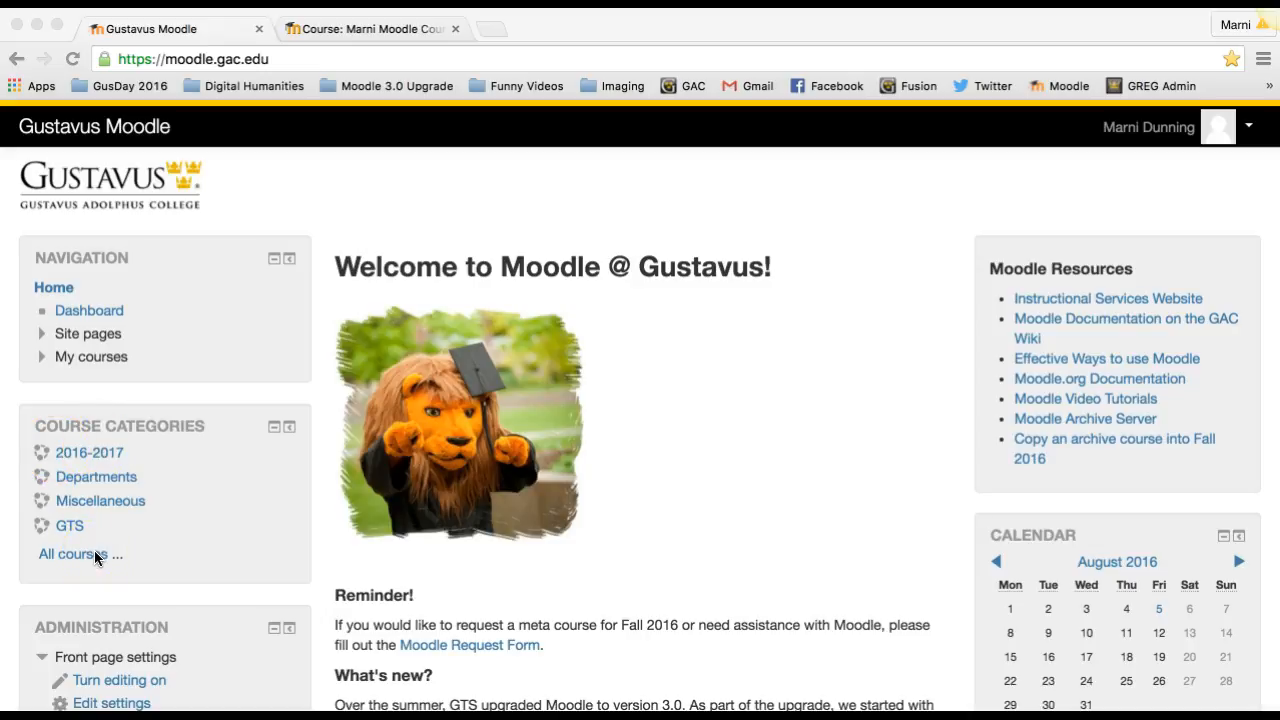
scroll(183, 540, down, 10)
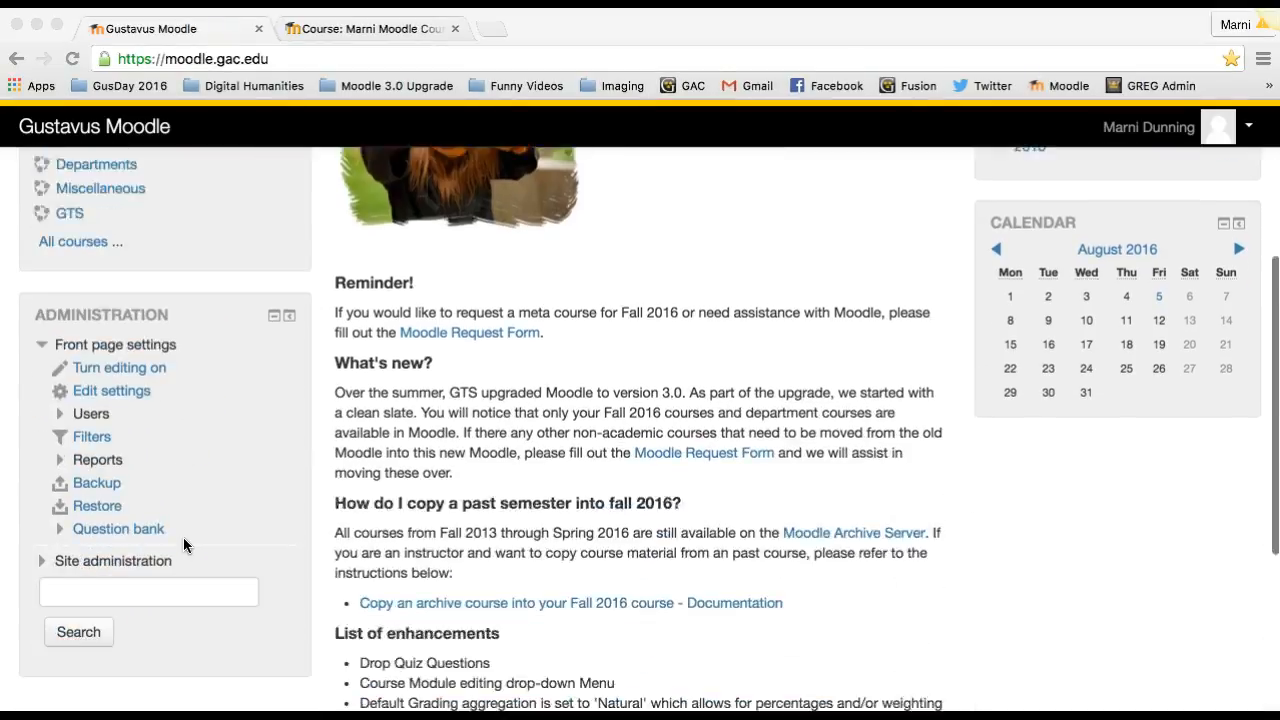
scroll(612, 683, down, 2)
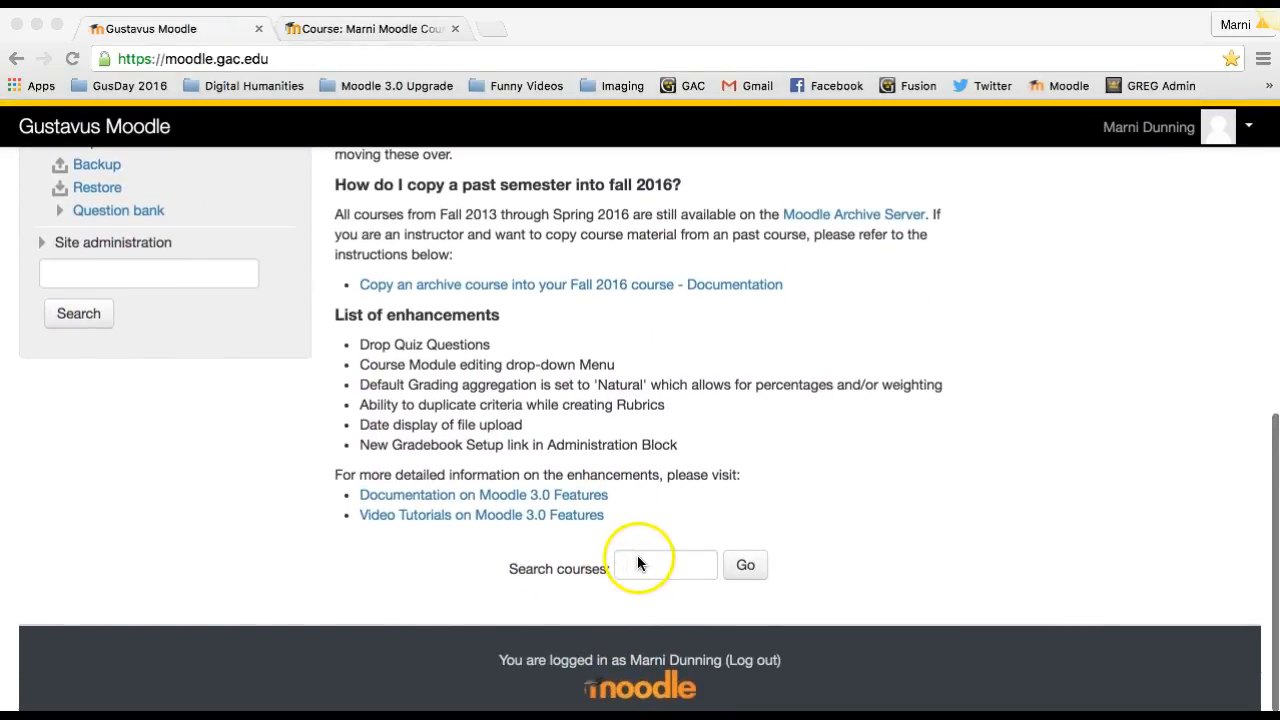
click(638, 557)
text(m)
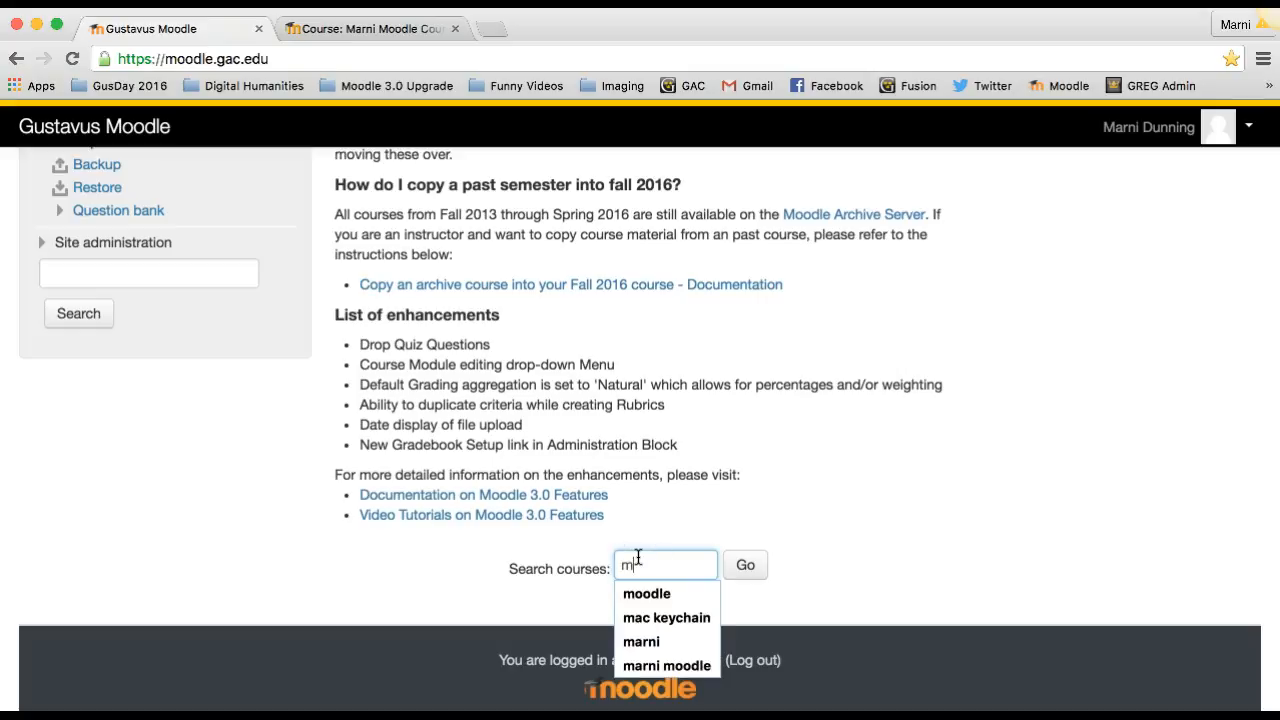
text(arni moodle)
key(Return)
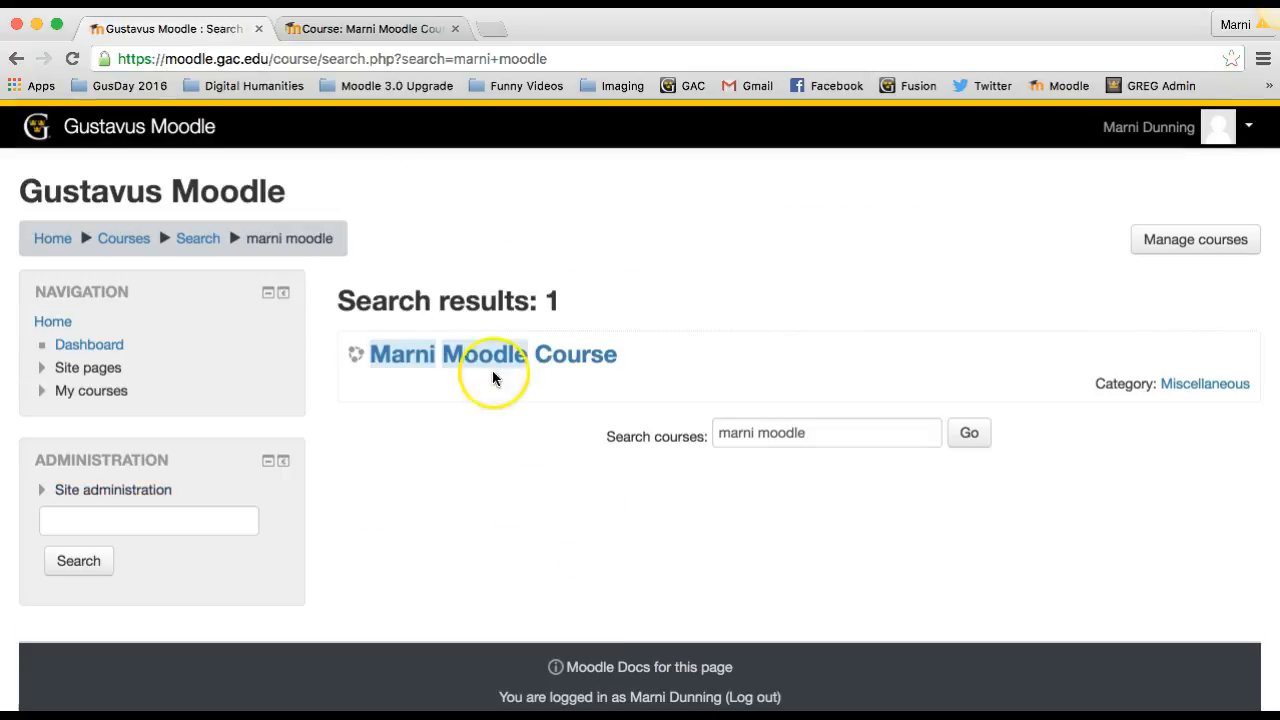
click(501, 356)
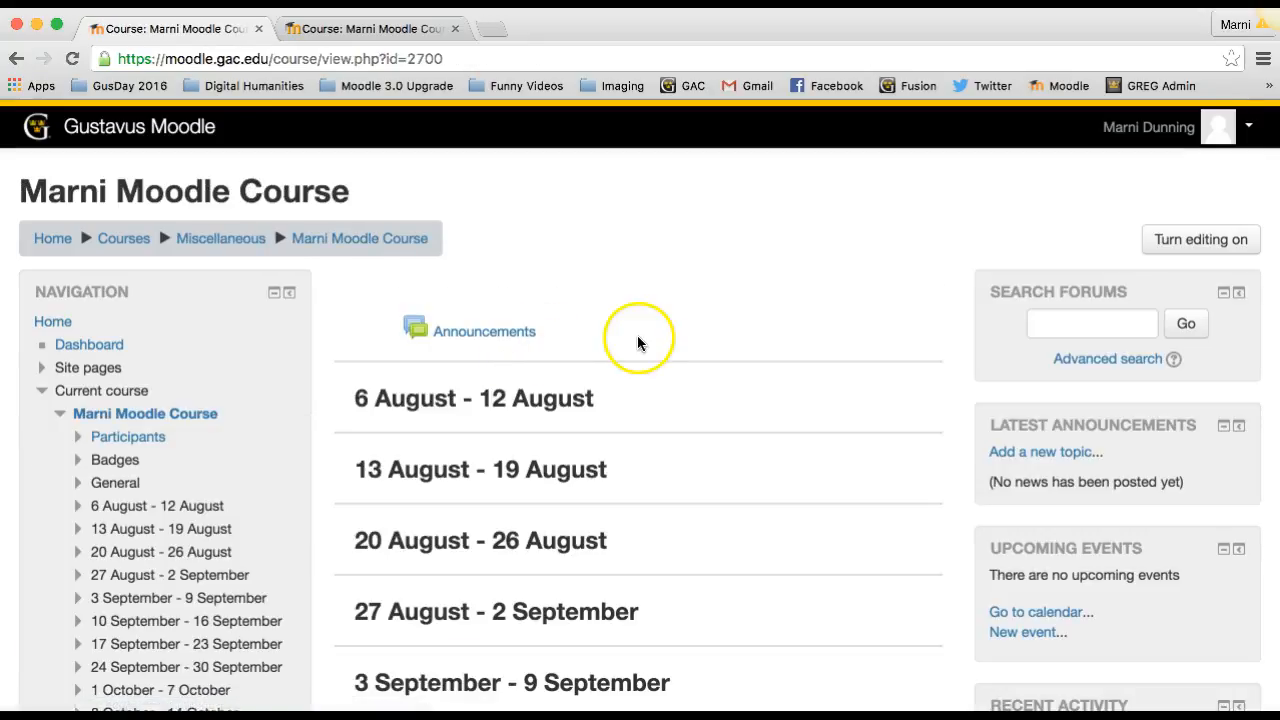
Look over the empty weekly sections of the live course and open its Restore page
scroll(637, 340, down, 5)
scroll(638, 343, up, 5)
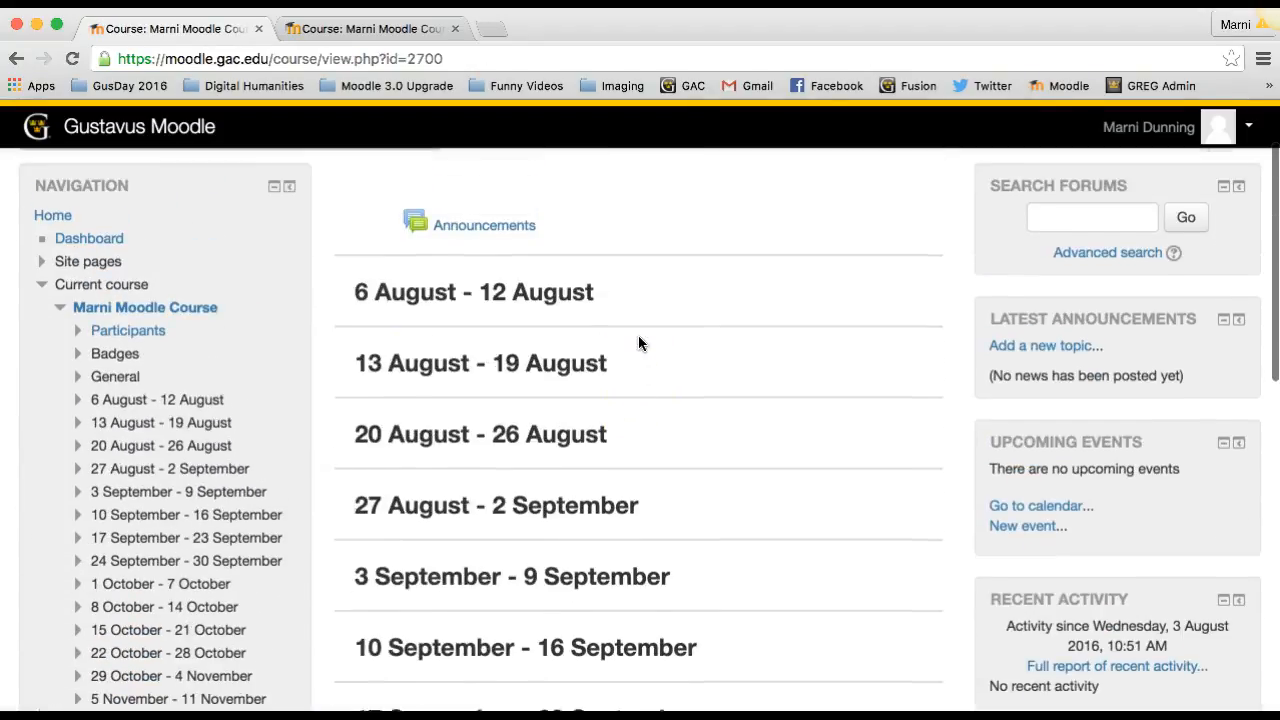
scroll(638, 343, up, 1)
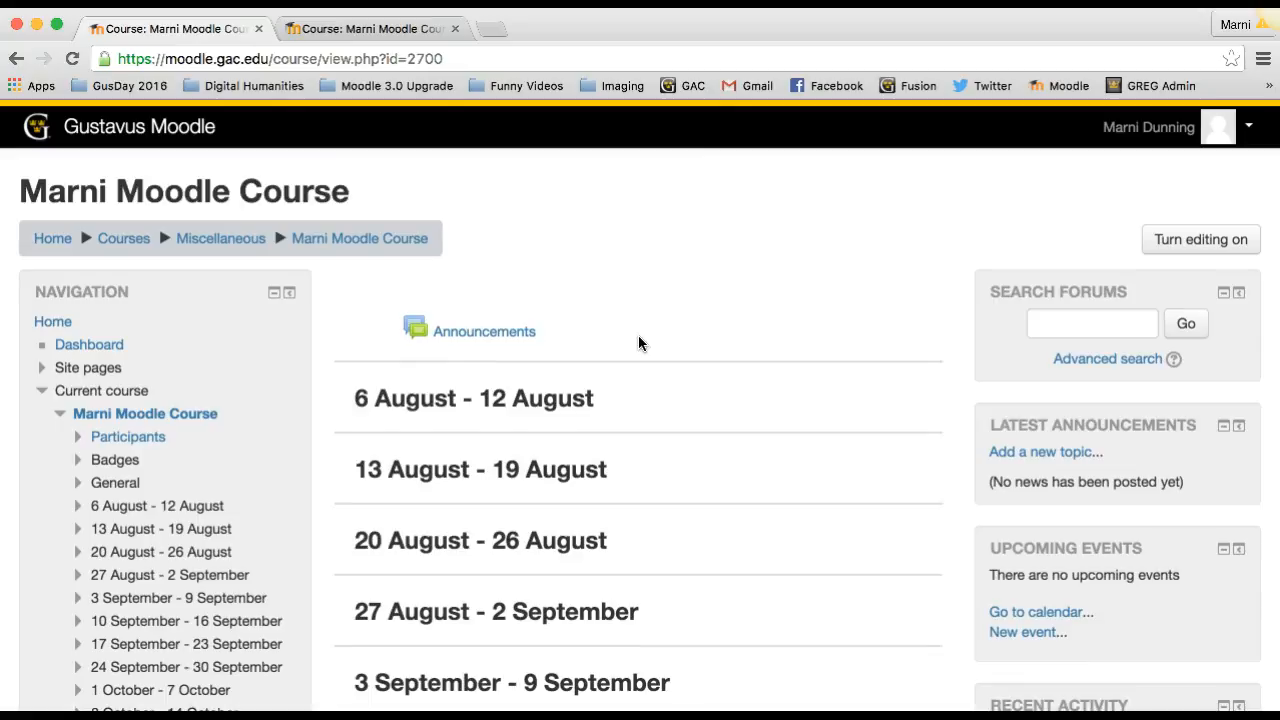
scroll(230, 347, down, 10)
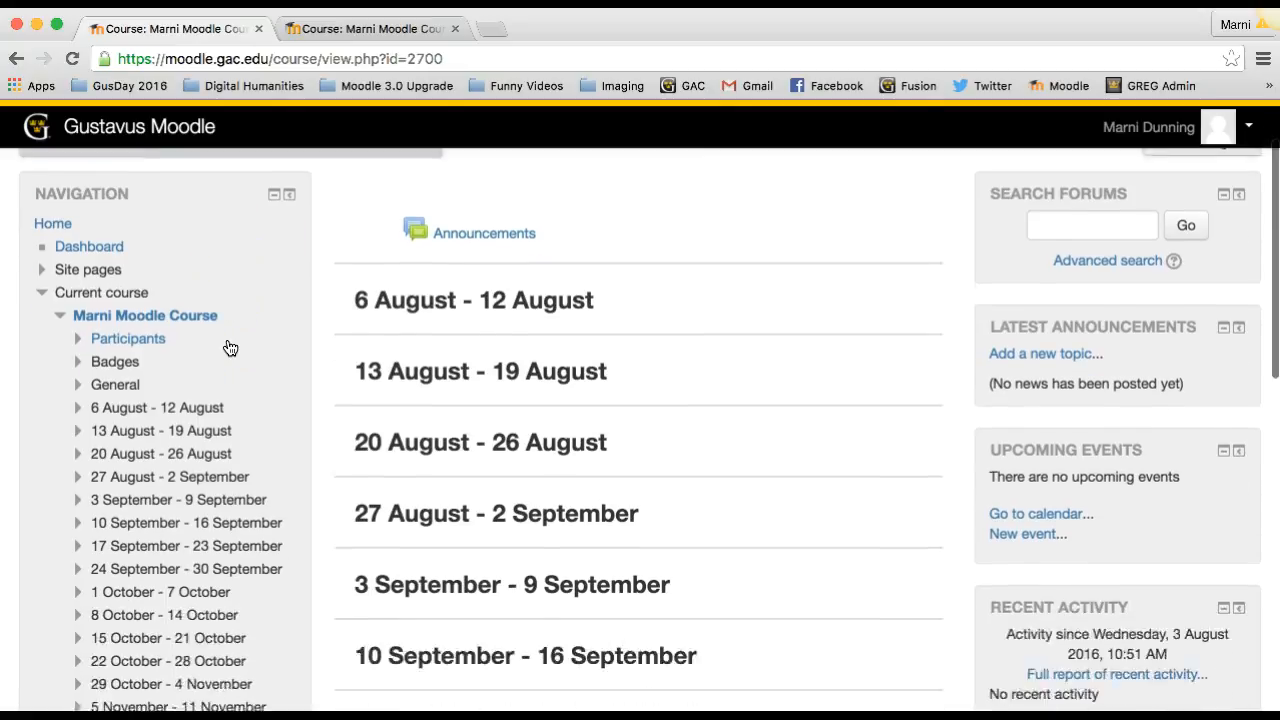
scroll(228, 347, down, 4)
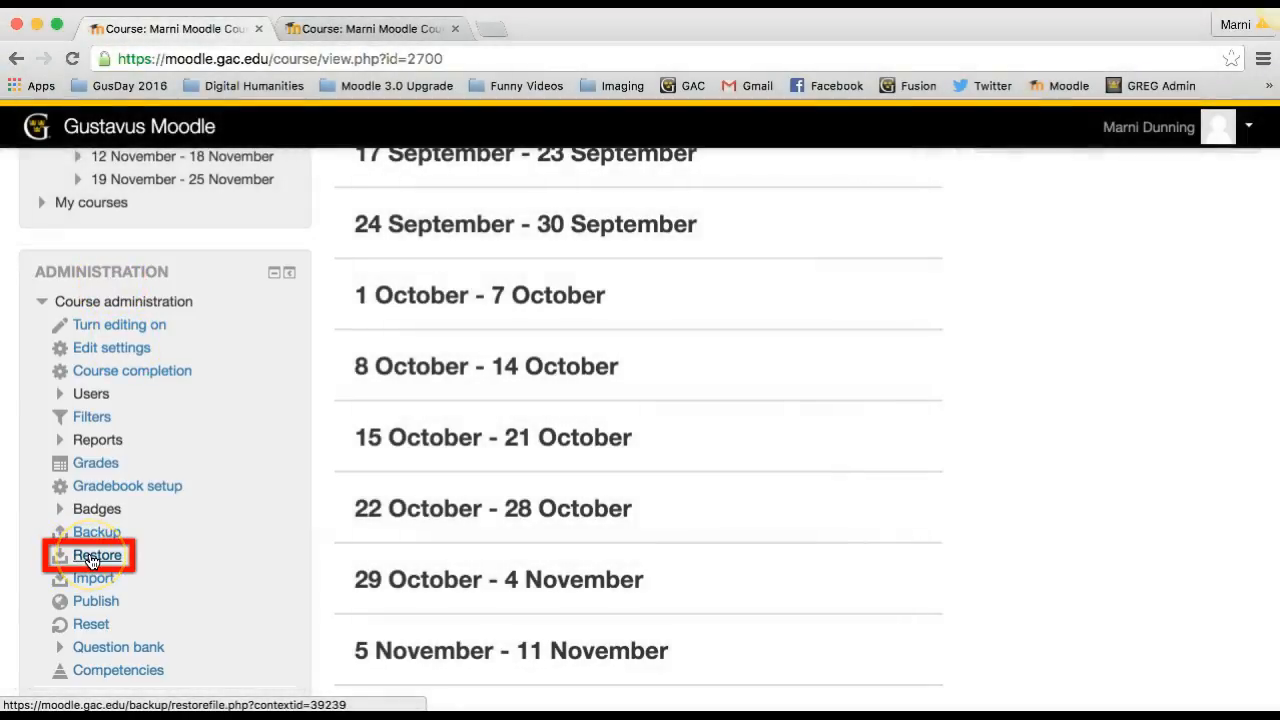
click(92, 560)
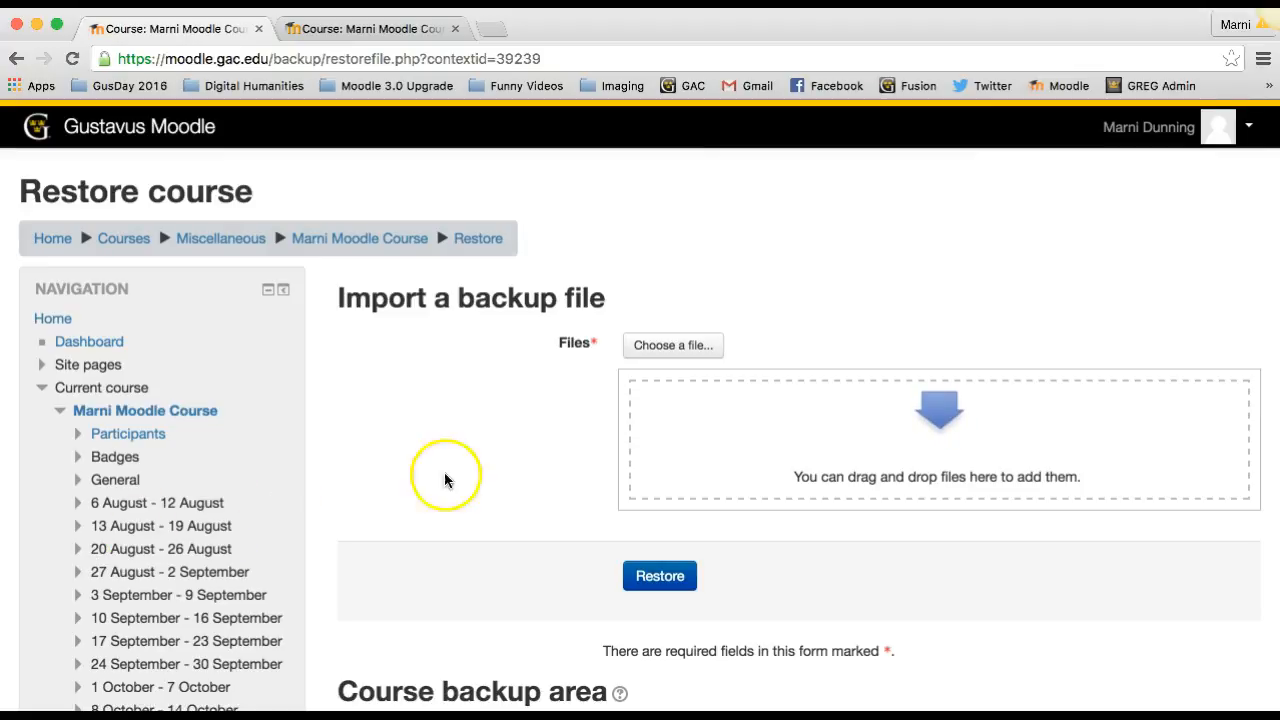
Add the downloaded .mbz backup file from the Finder Downloads folder to the backup import area and close the Finder window
scroll(400, 450, down, 1)
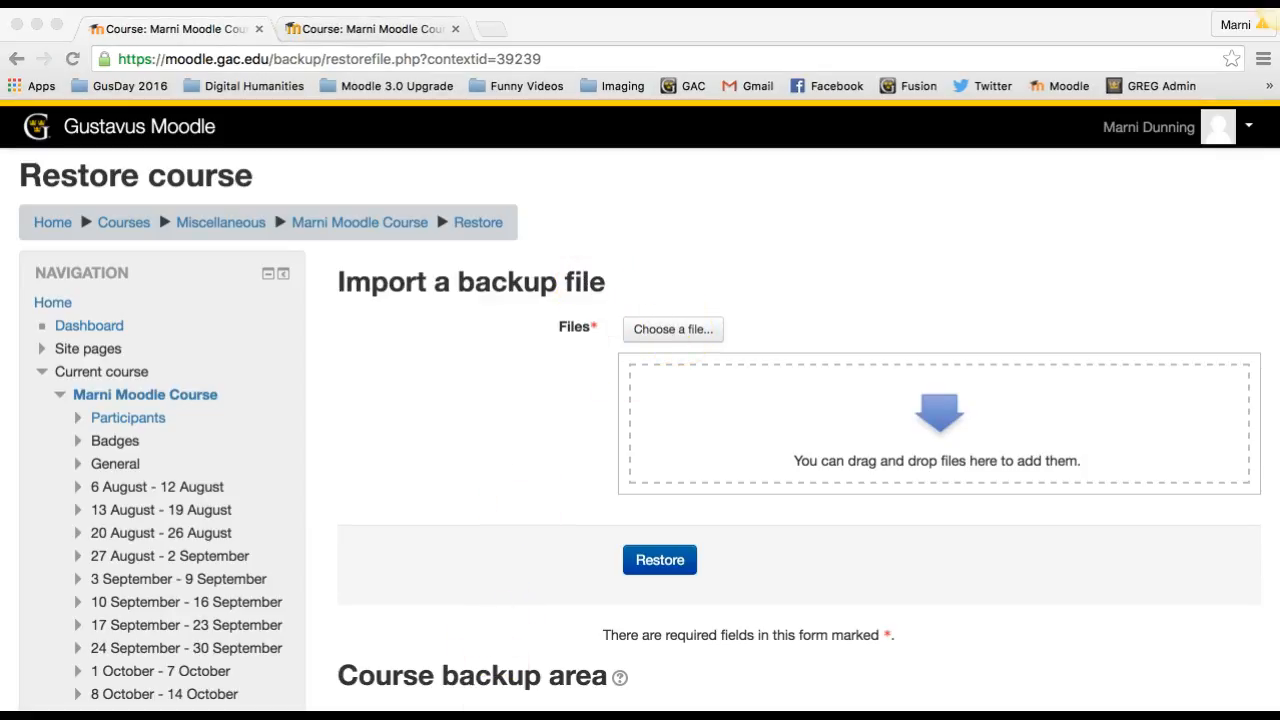
mouse_move(535, 712)
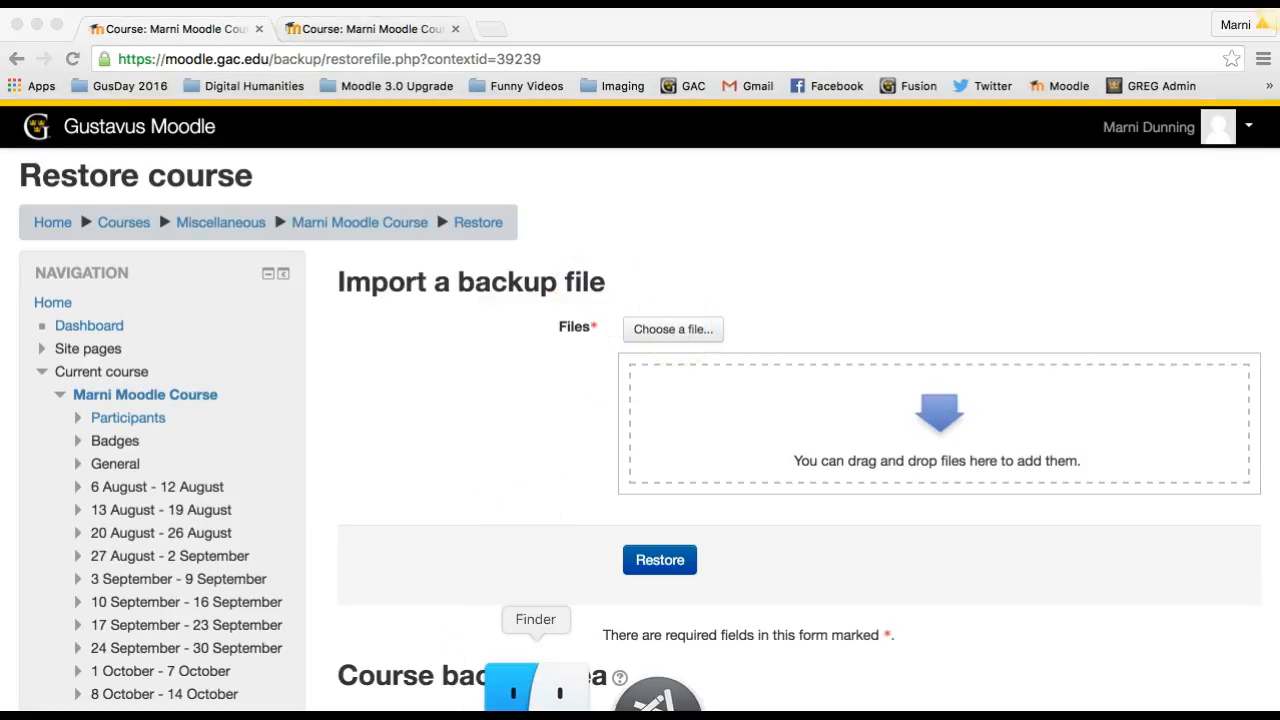
click(535, 695)
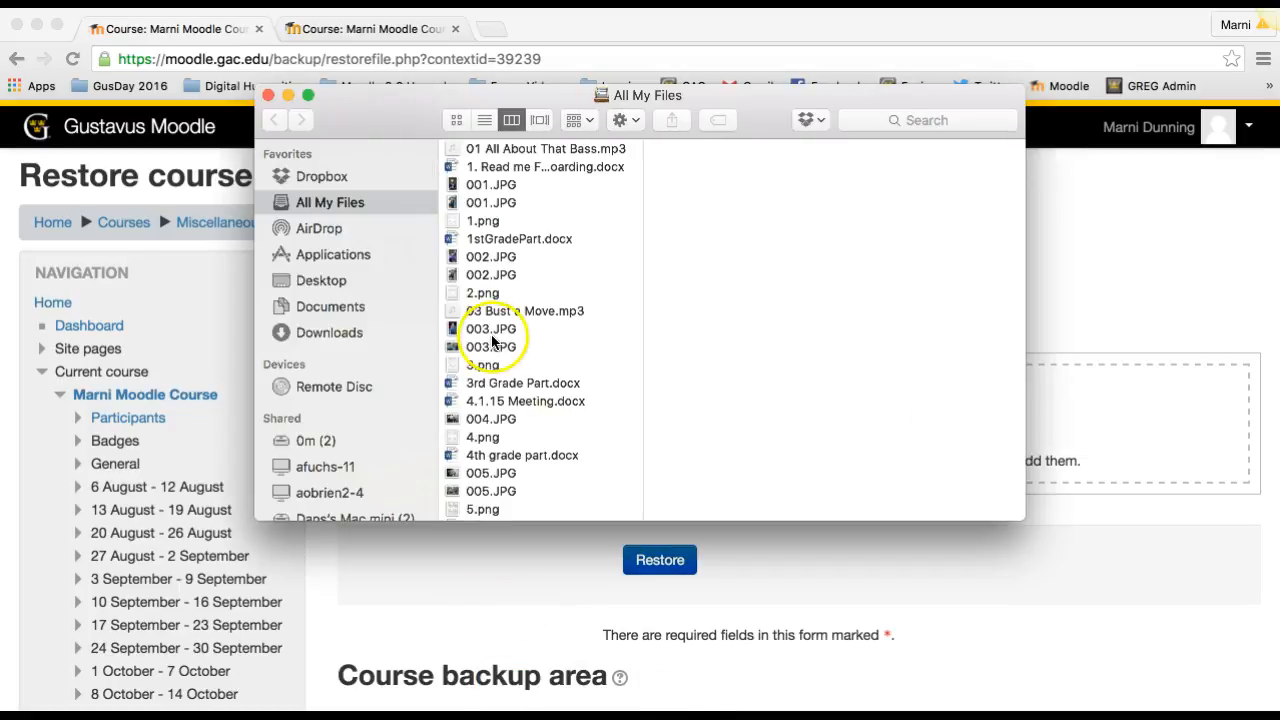
click(338, 335)
drag(412, 118, 307, 524)
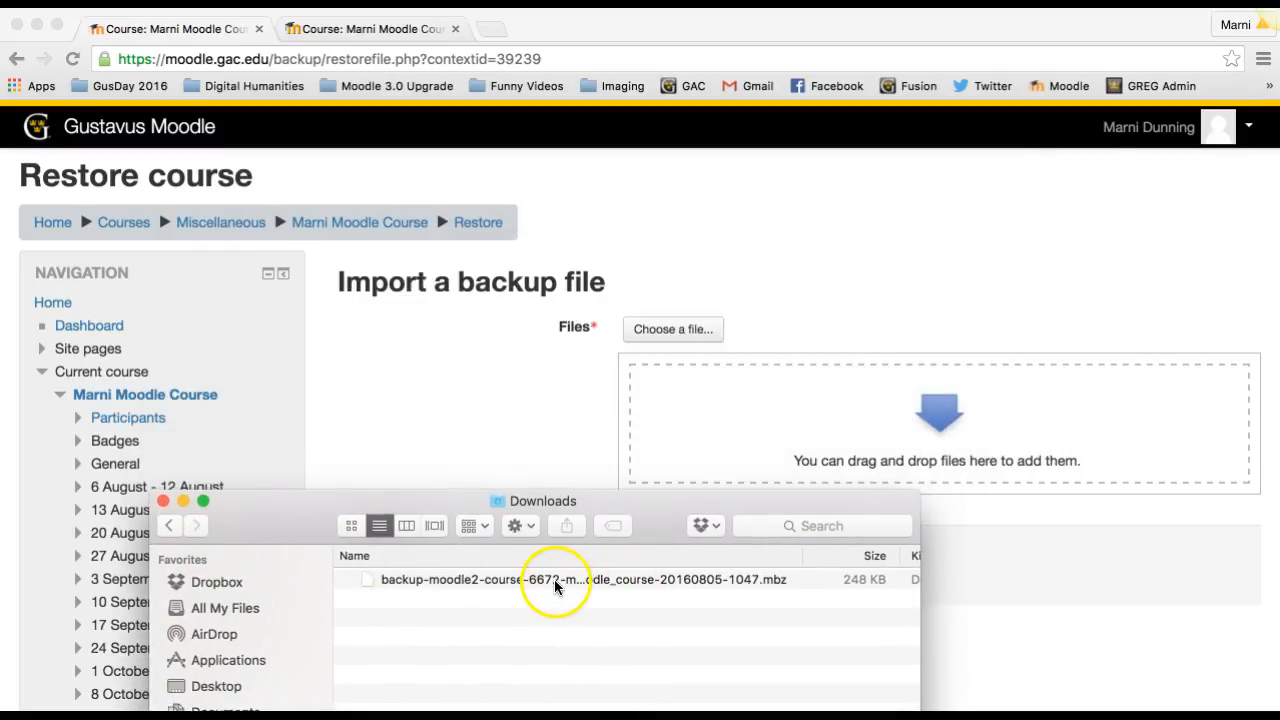
drag(556, 579, 834, 418)
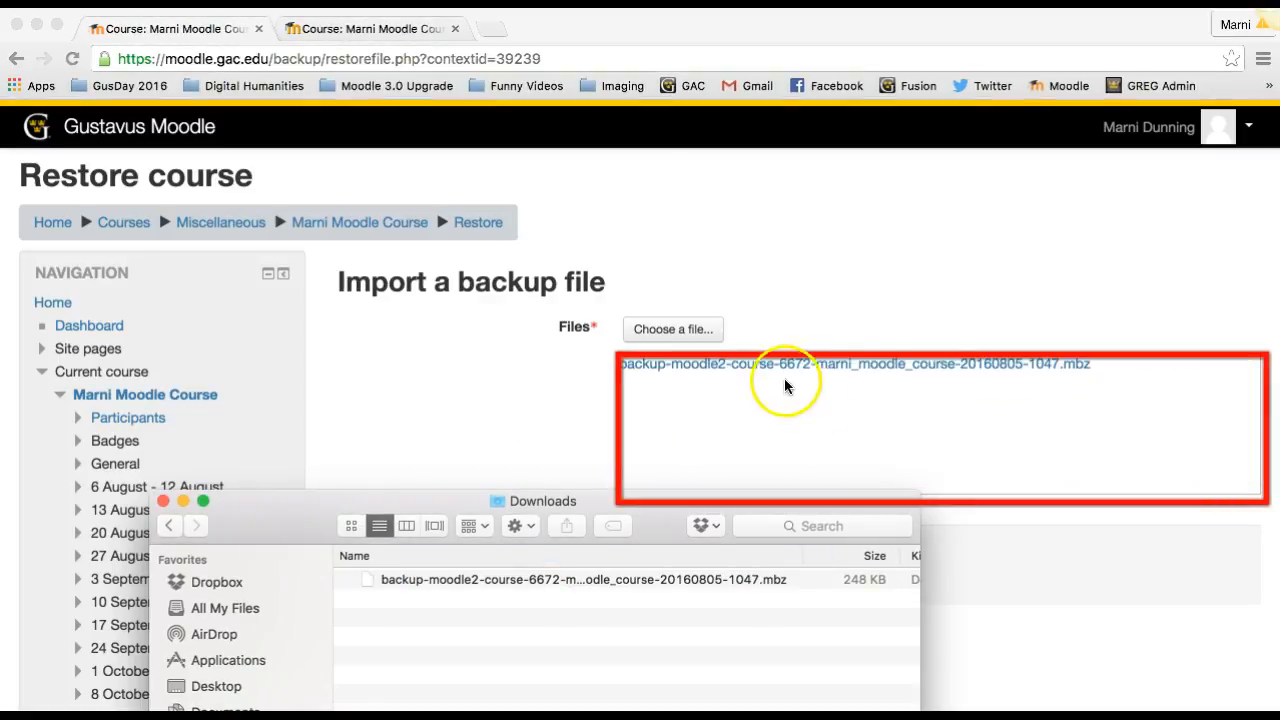
click(164, 501)
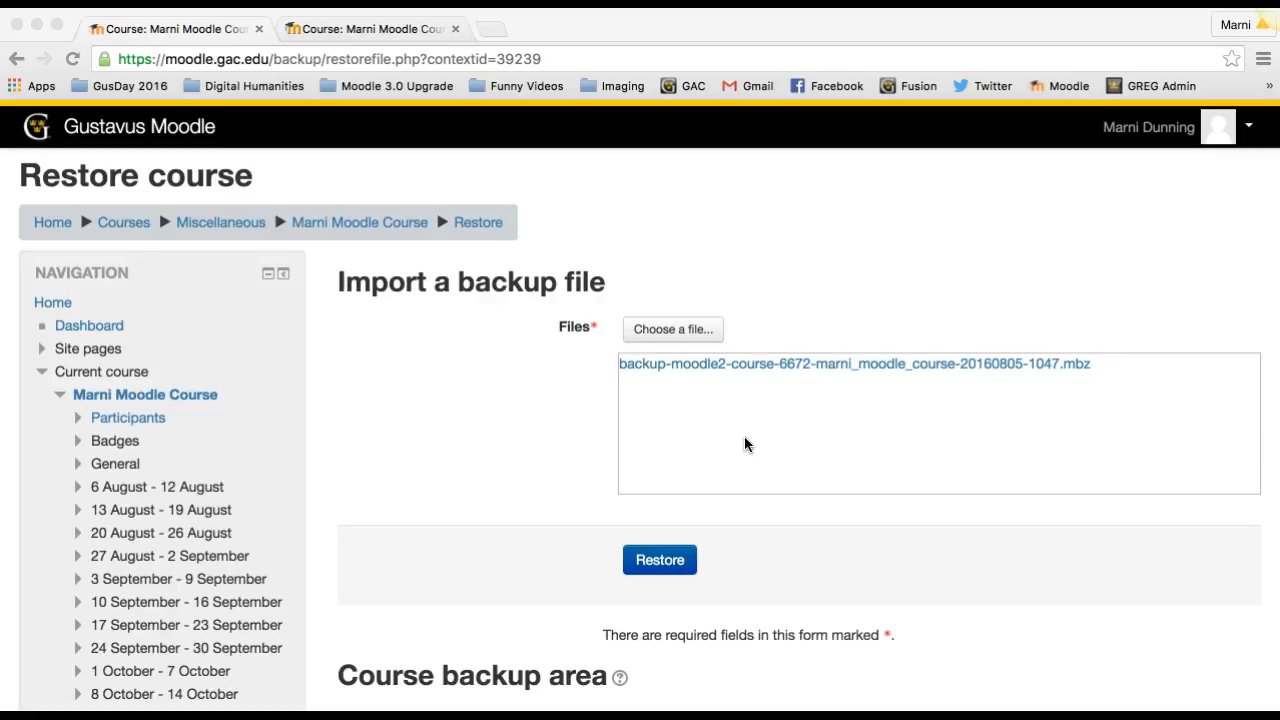
Start restoring the imported backup file and continue past the backup details to the destination stage
click(648, 565)
click(653, 565)
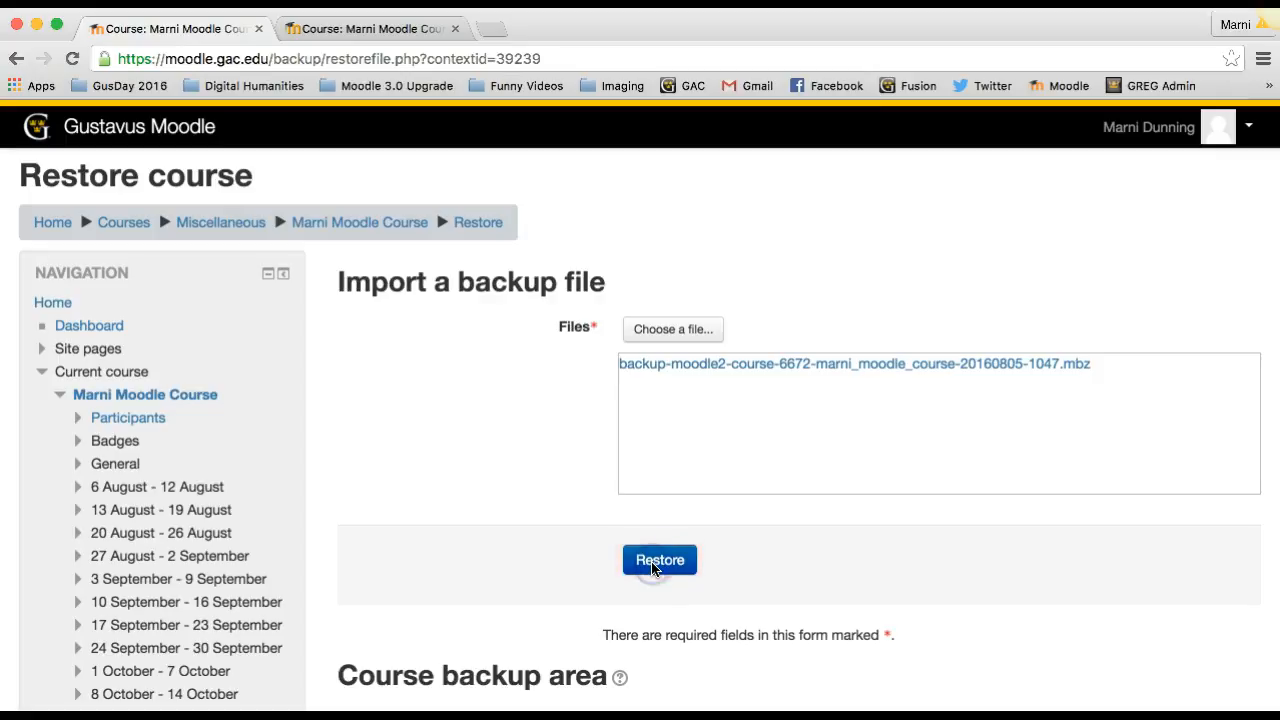
click(653, 566)
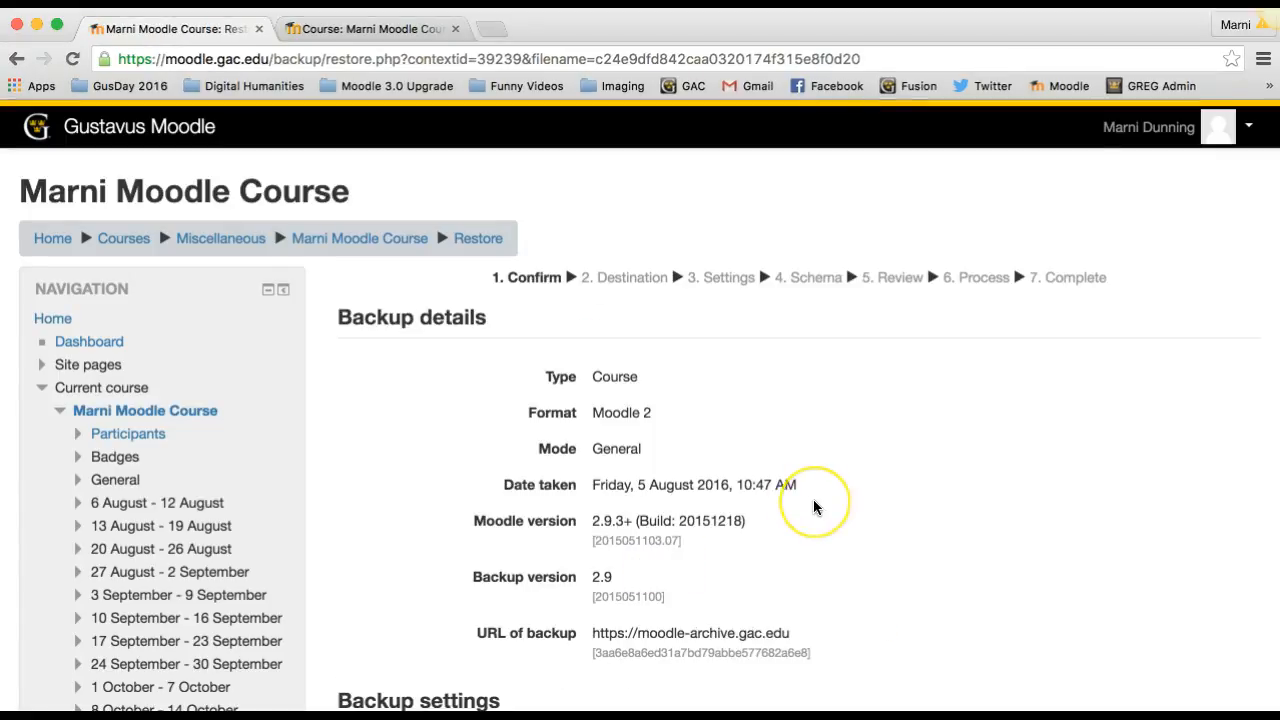
scroll(813, 507, down, 15)
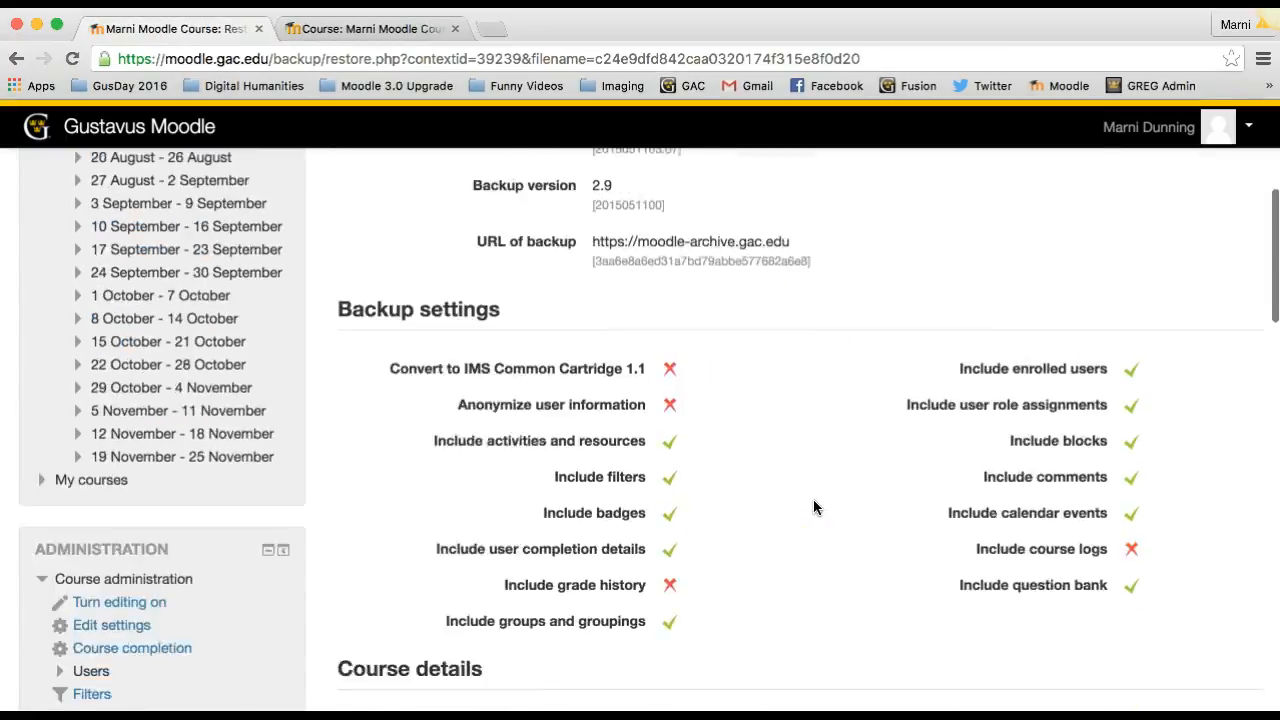
scroll(813, 503, down, 12)
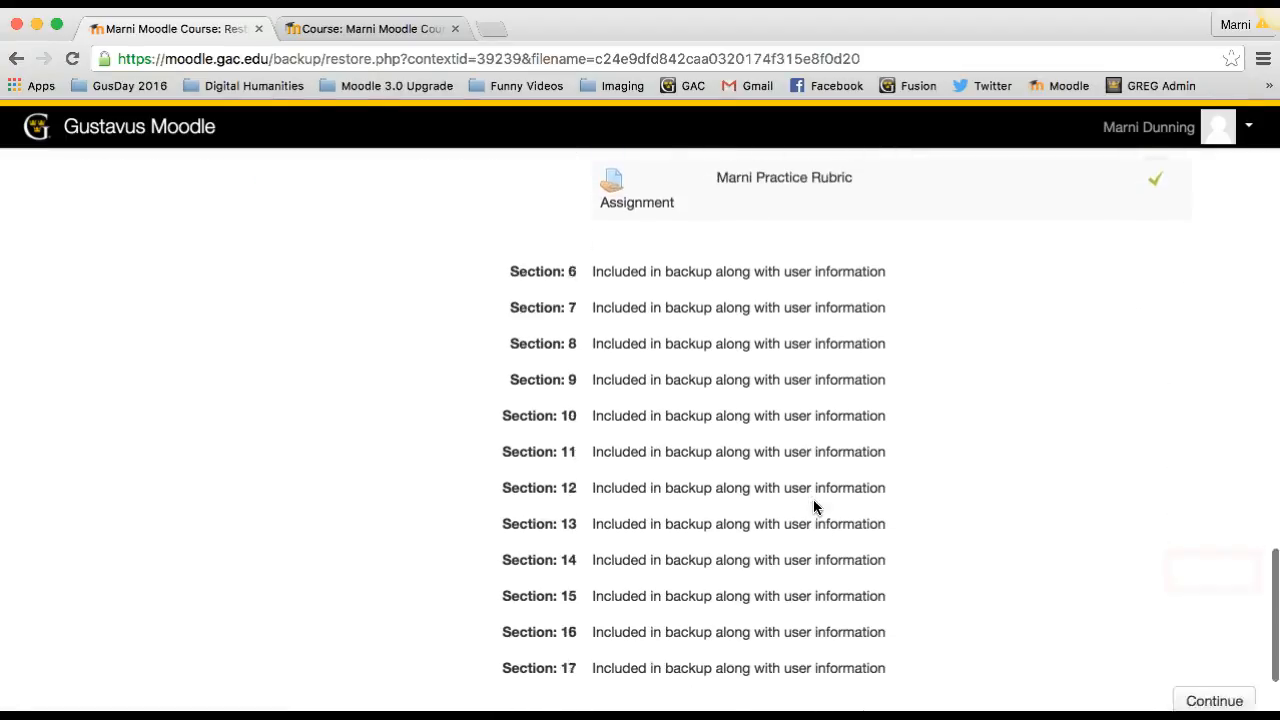
click(1210, 571)
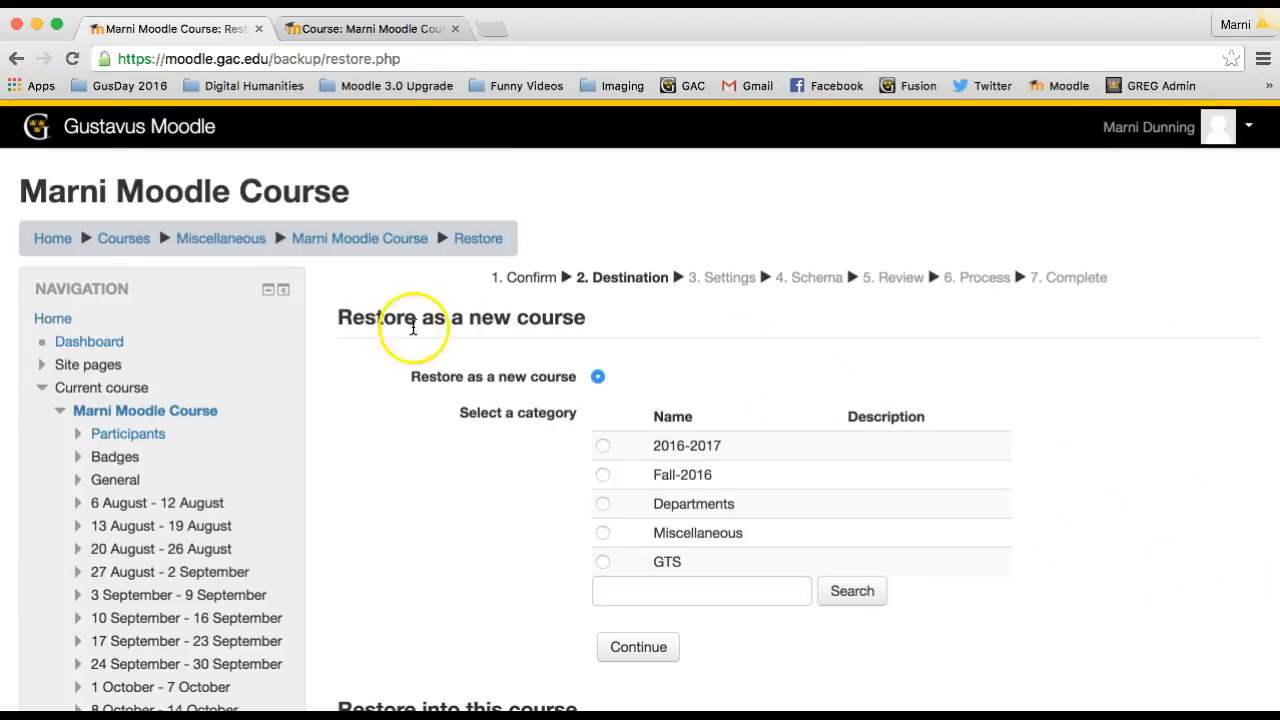
Choose to restore into this course by merging the backup course into it, and continue to the settings
scroll(543, 318, down, 1)
scroll(543, 318, down, 5)
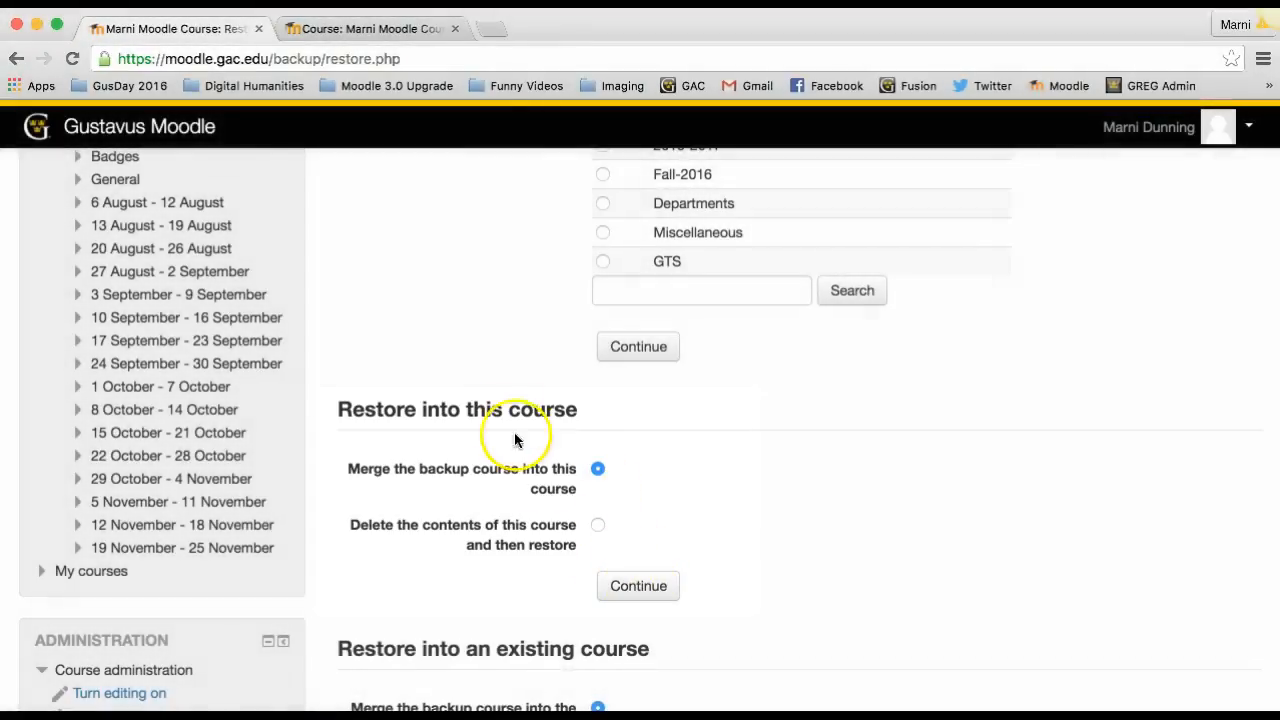
click(630, 586)
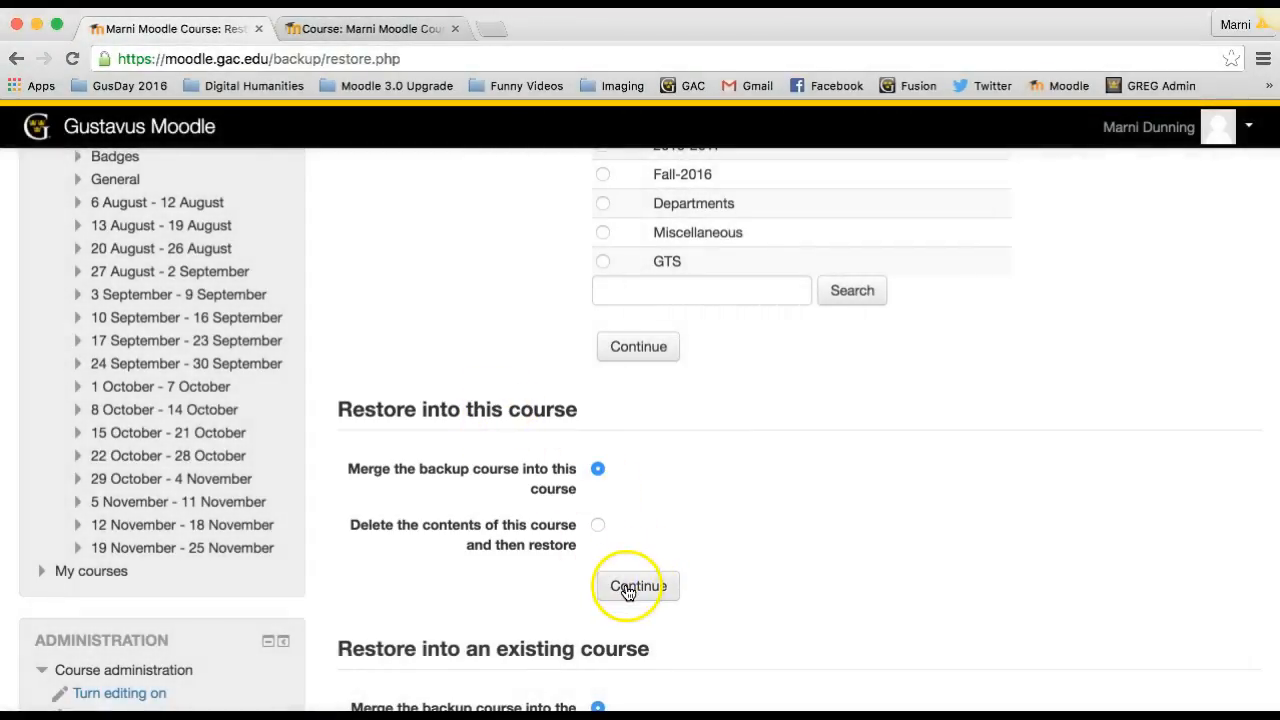
Keep the default restore settings and course schema with all sections included, and continue to the review stage
scroll(1000, 517, down, 5)
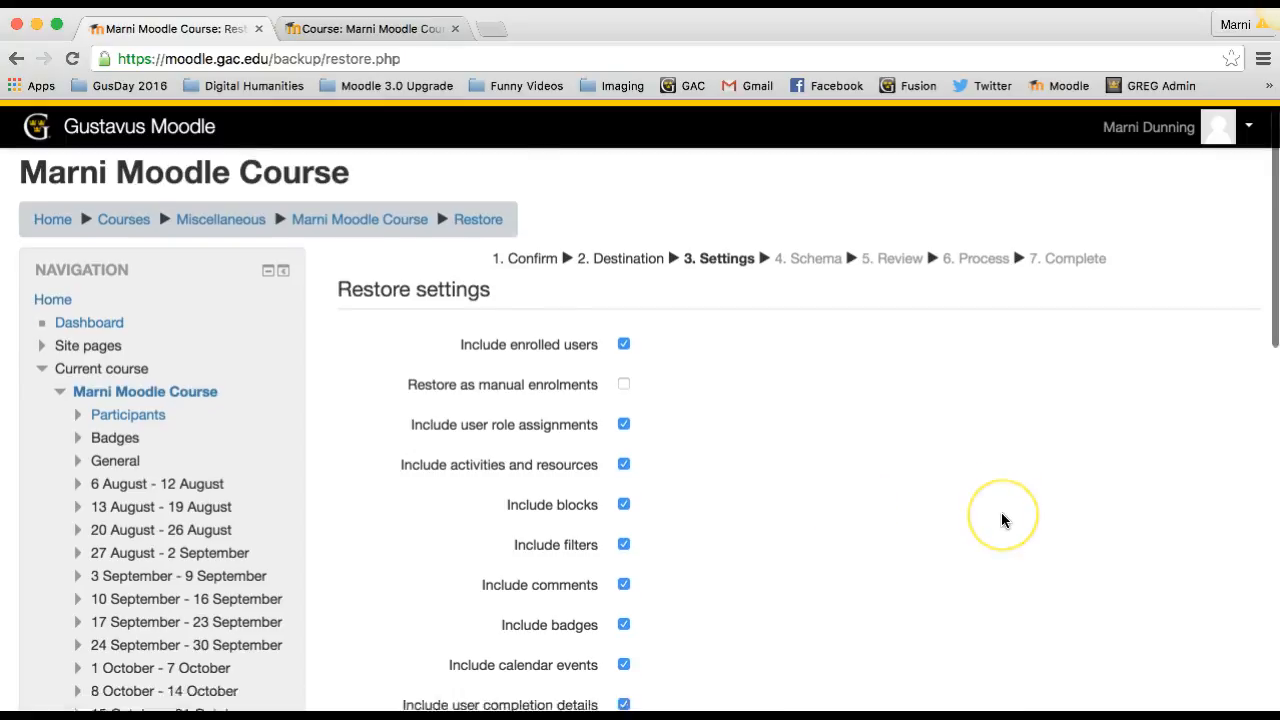
scroll(1001, 512, down, 5)
scroll(1001, 512, up, 2)
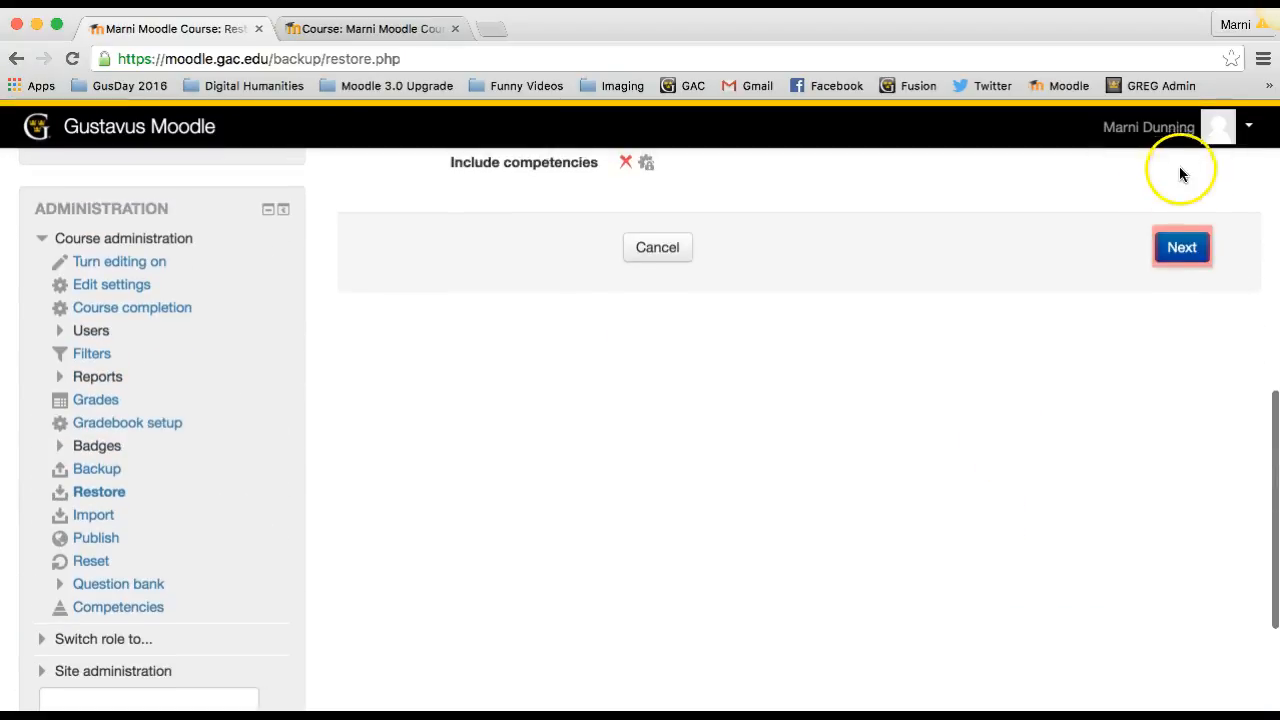
click(1180, 246)
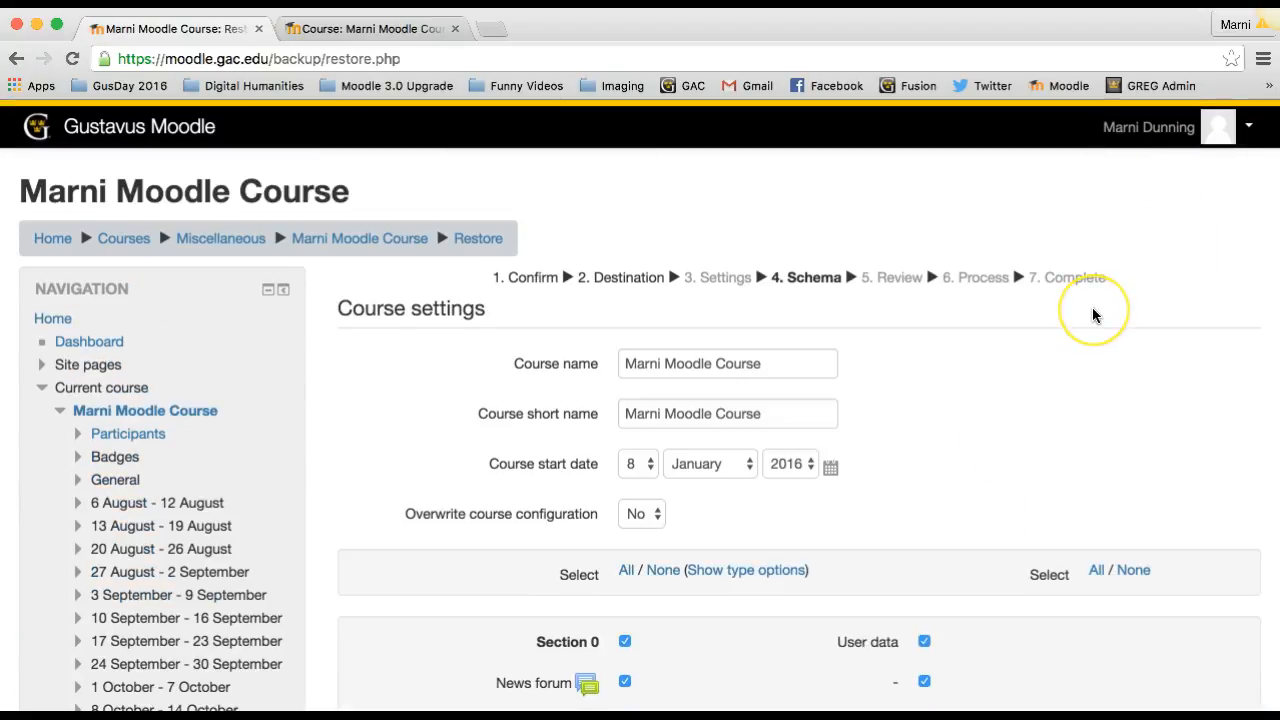
scroll(1092, 314, down, 3)
scroll(1092, 307, down, 15)
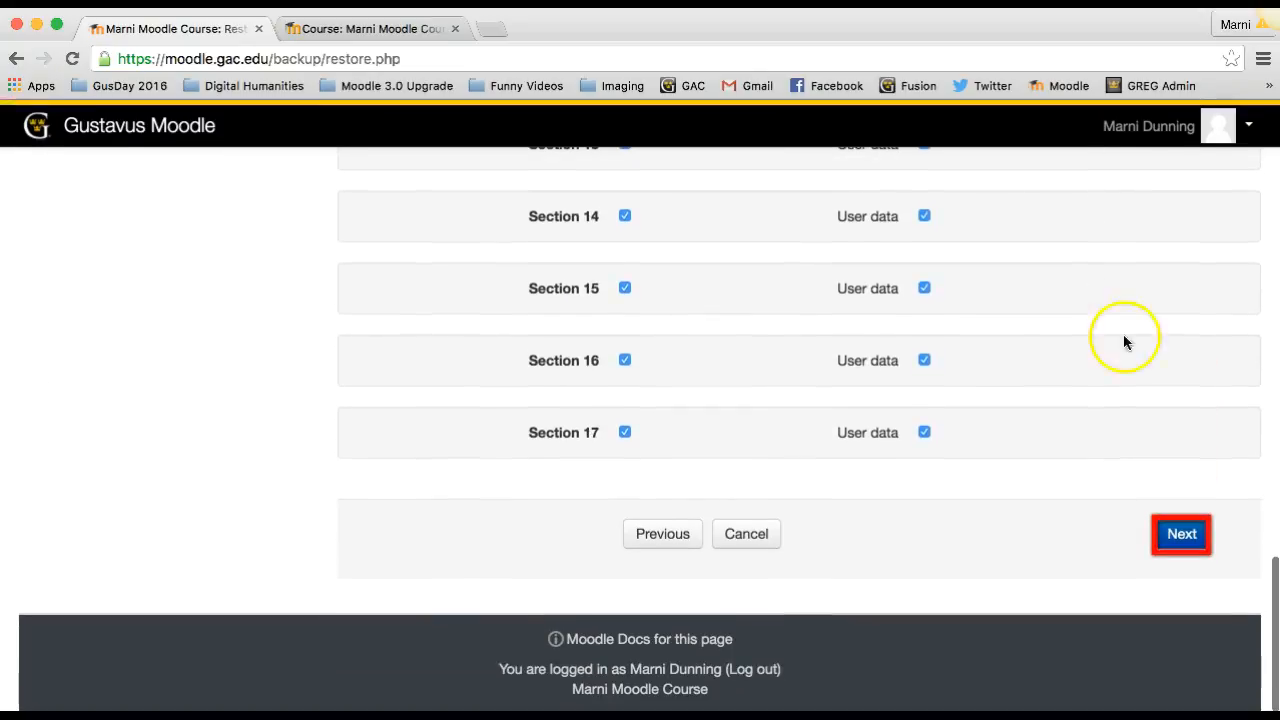
click(1172, 533)
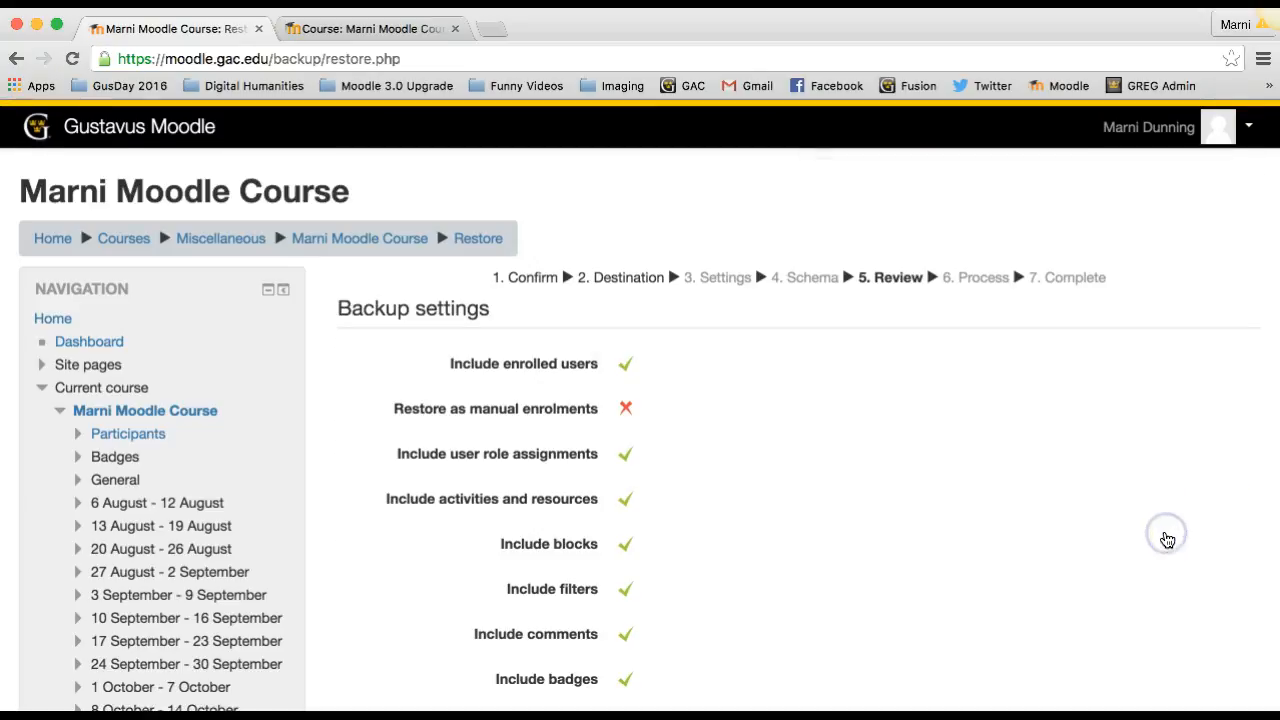
Review the restore selections, perform the restore, and continue to the restored course
scroll(1167, 540, down, 15)
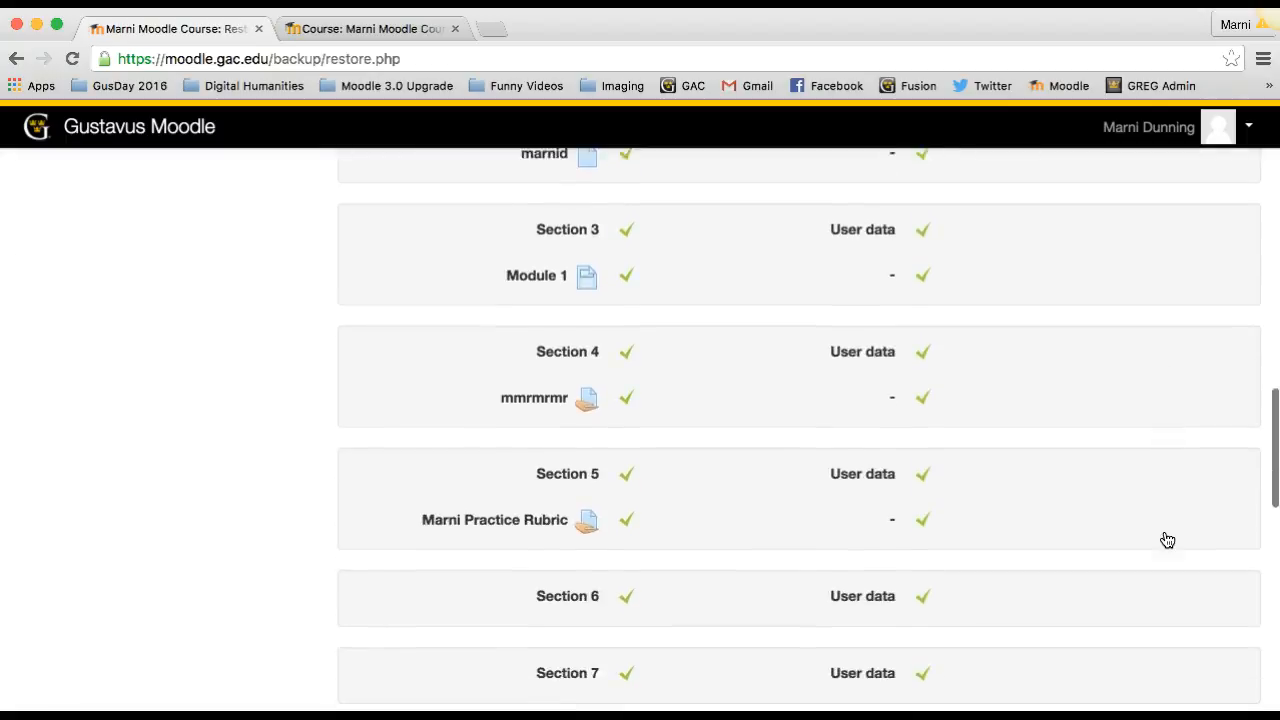
scroll(1167, 540, down, 10)
click(1145, 563)
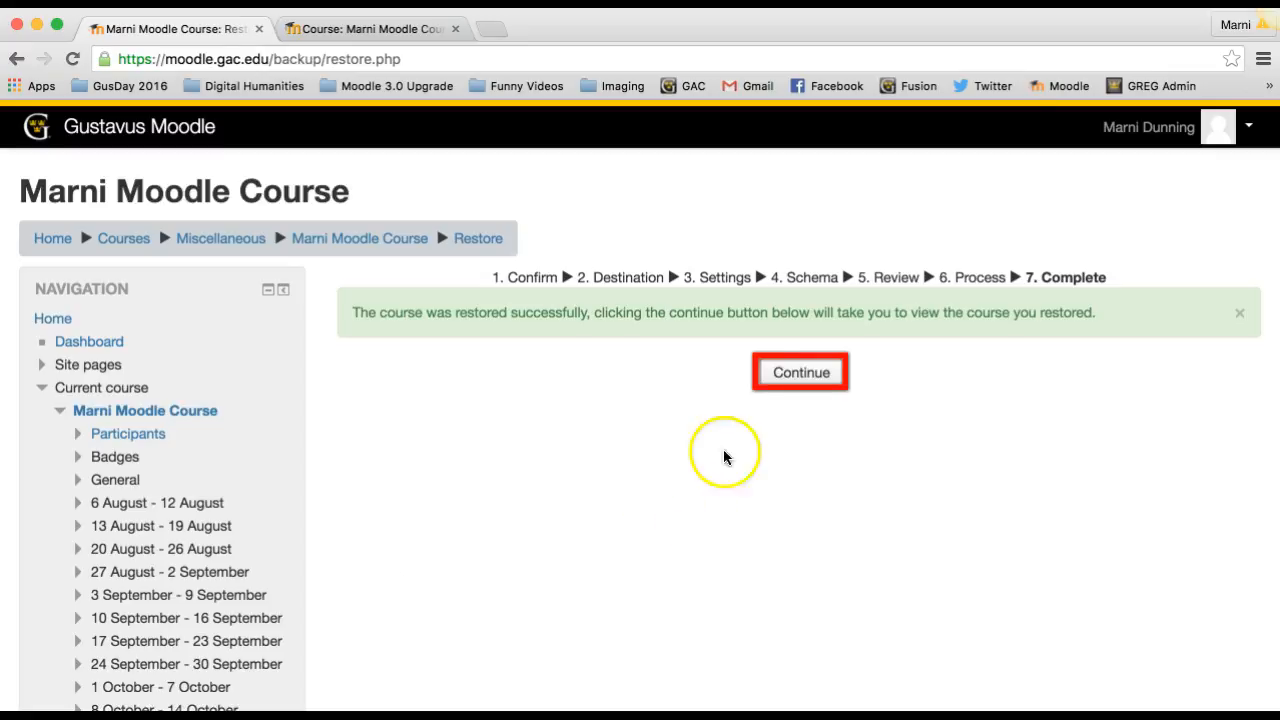
click(806, 372)
Compare the restored course's sections, activities and weekly dates with those of the original course on the archive server
click(672, 356)
scroll(671, 356, down, 3)
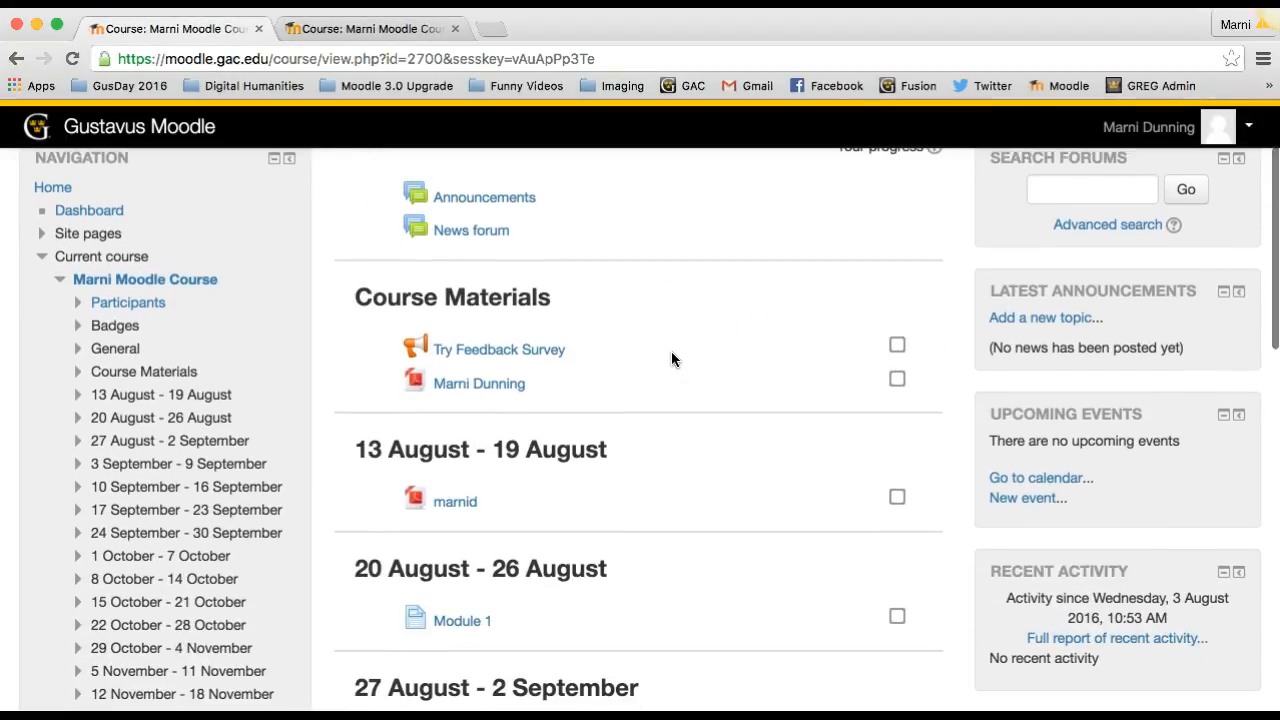
scroll(671, 352, down, 8)
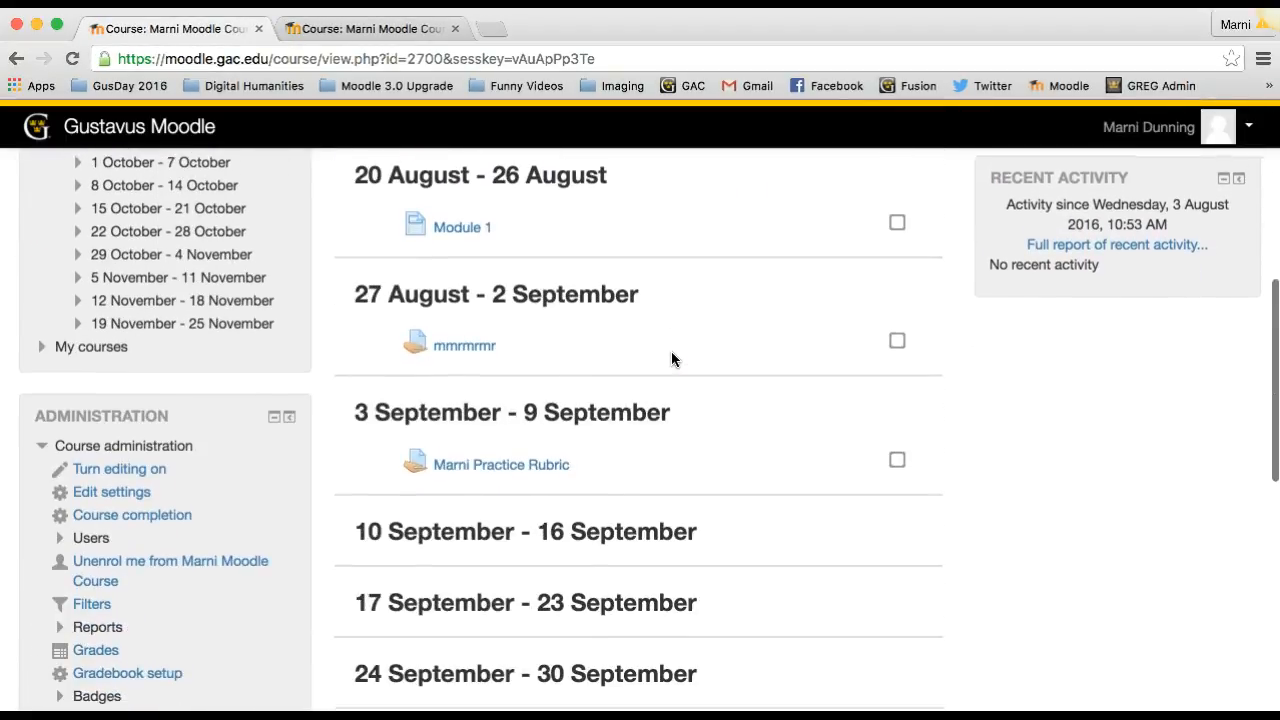
scroll(671, 357, up, 7)
click(413, 35)
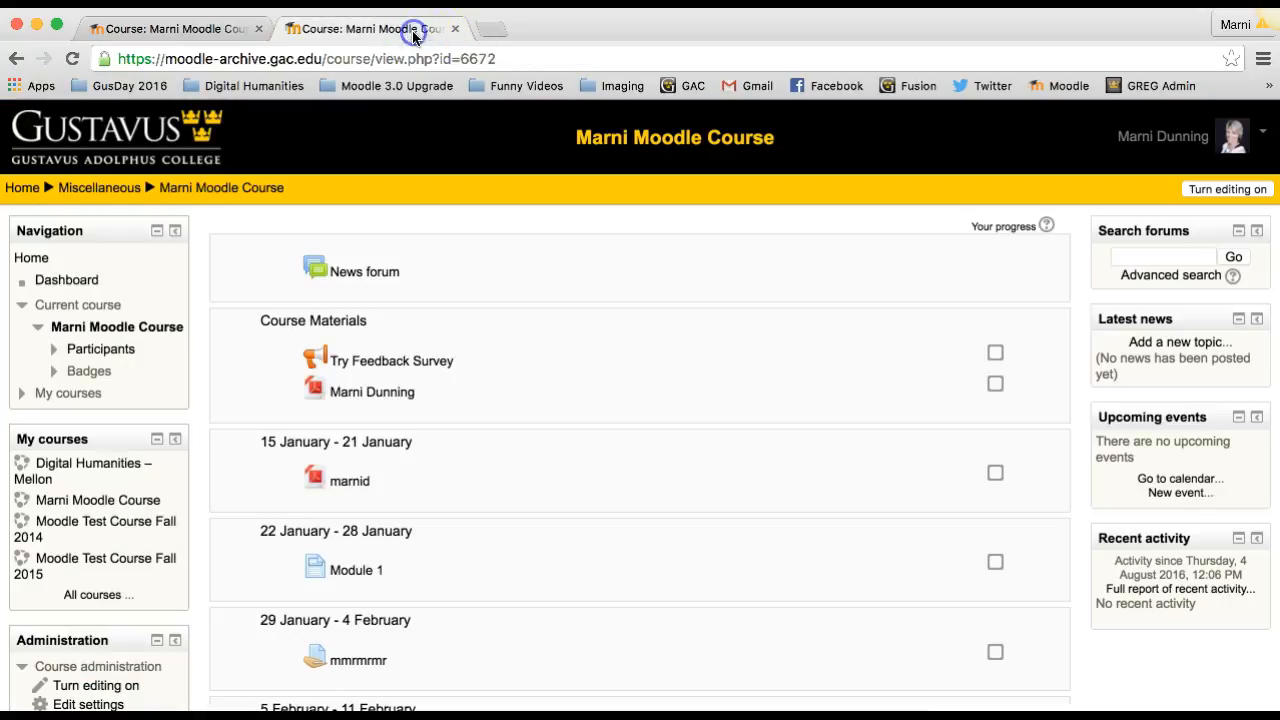
scroll(604, 245, down, 5)
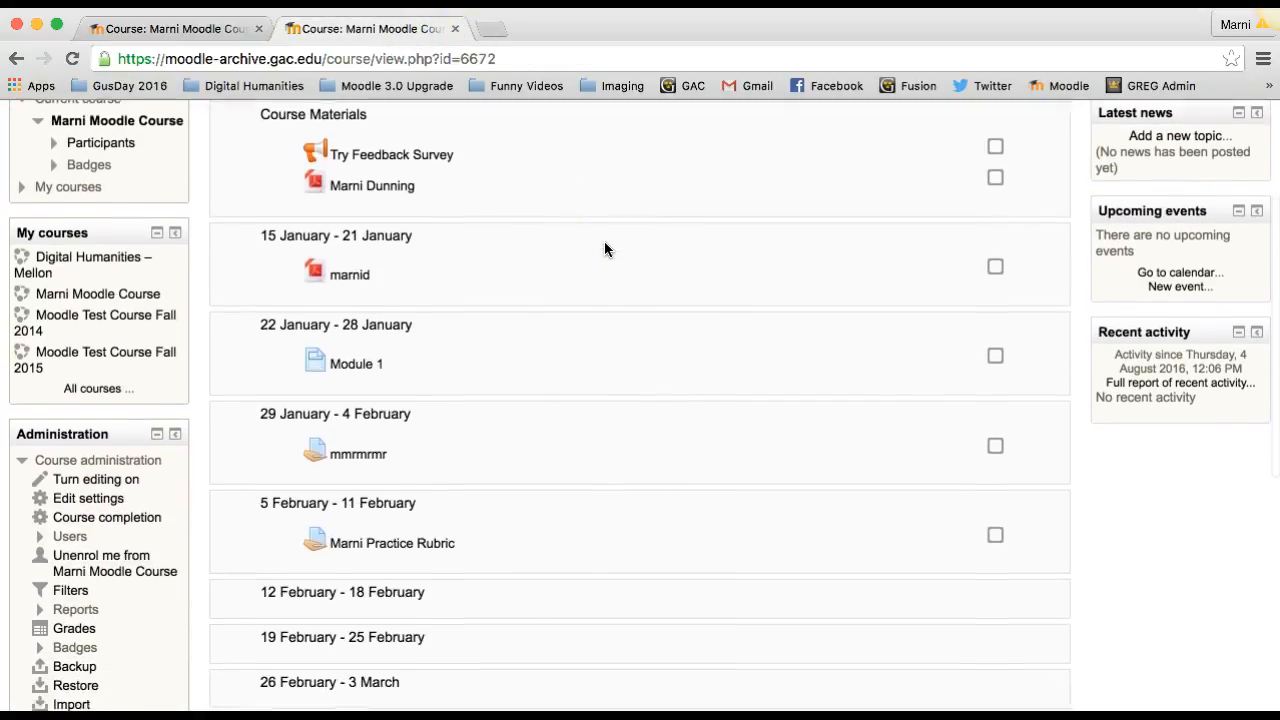
scroll(604, 249, up, 5)
click(205, 30)
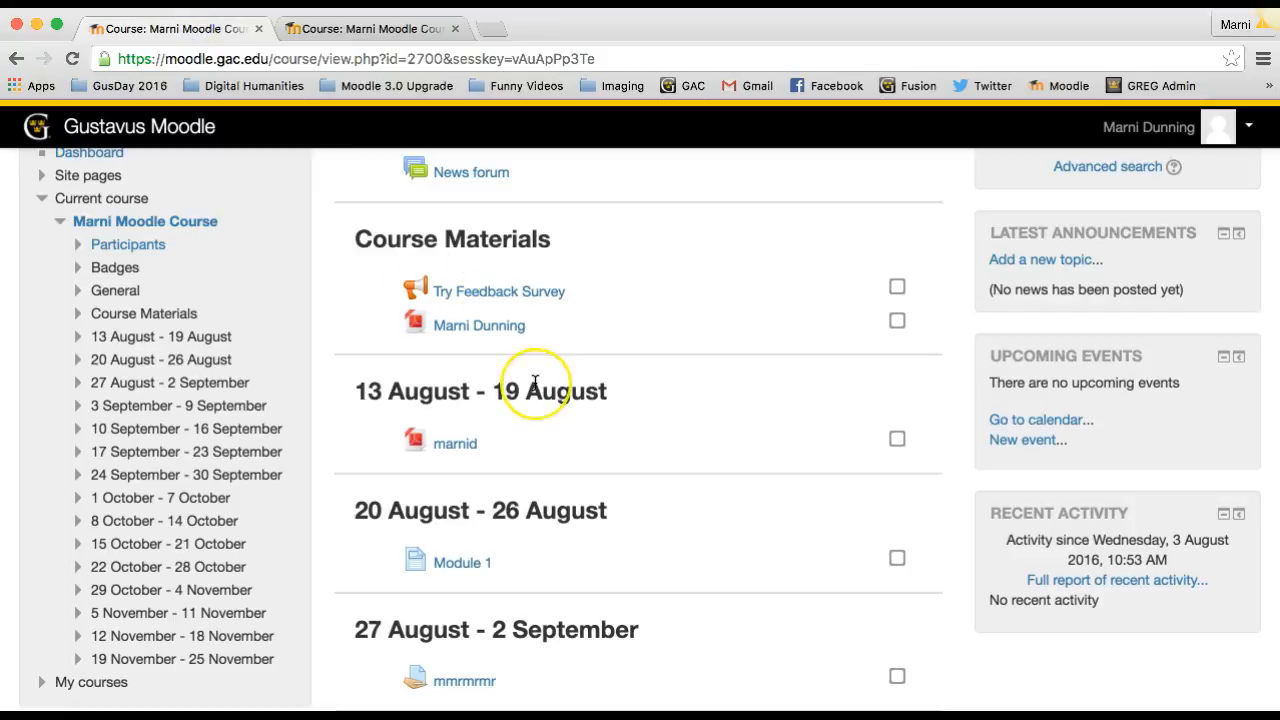
scroll(535, 383, down, 5)
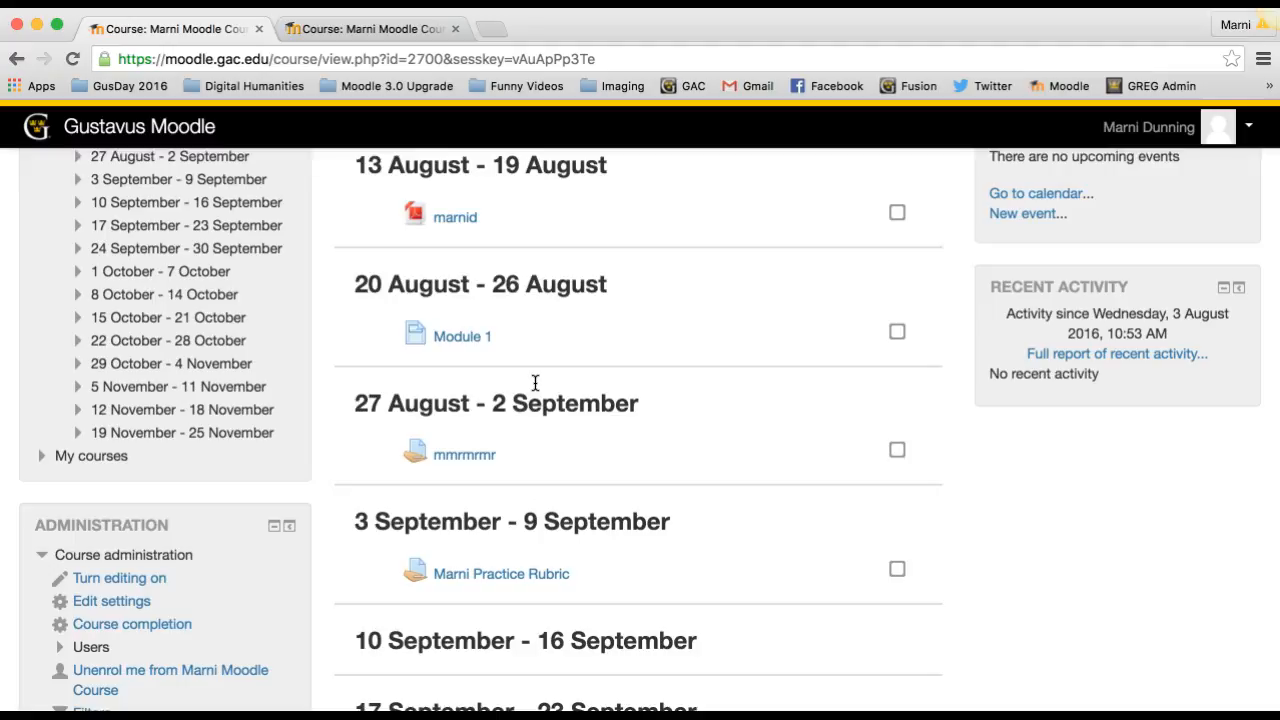
scroll(600, 387, up, 8)
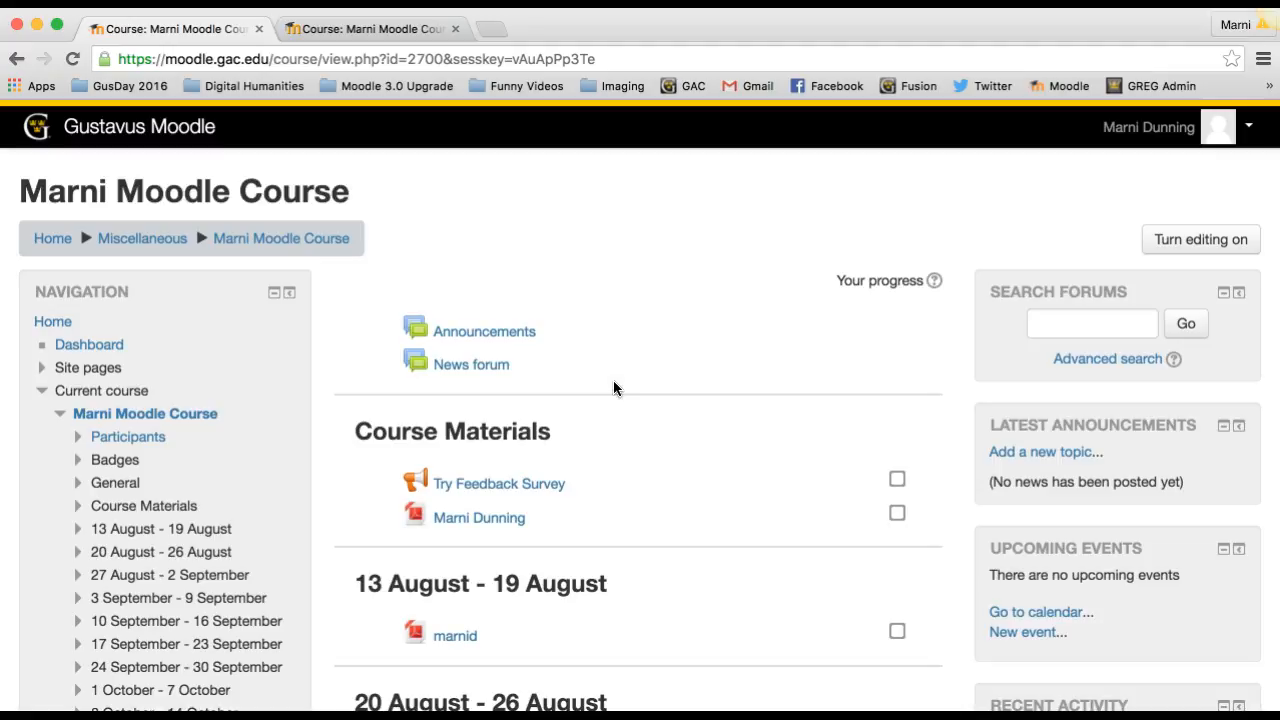
Return to the live Moodle home page and view the reminder about the Moodle Request Form
click(54, 238)
scroll(590, 364, down, 3)
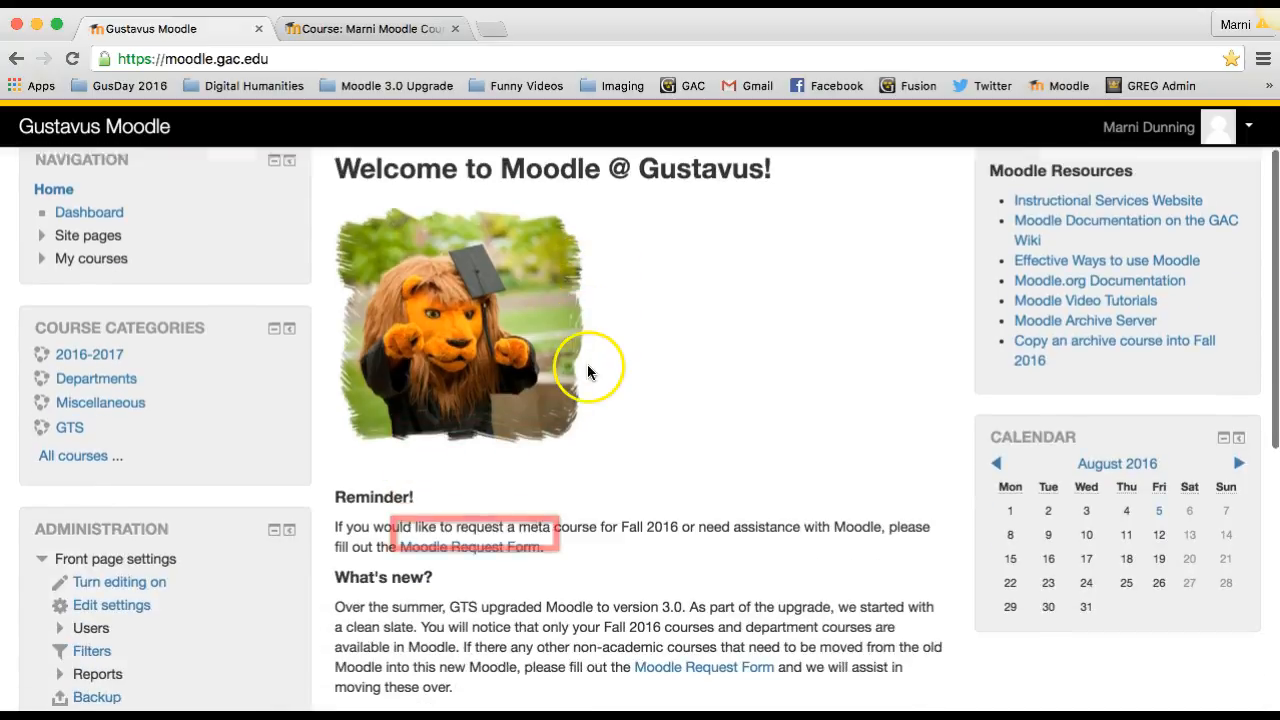